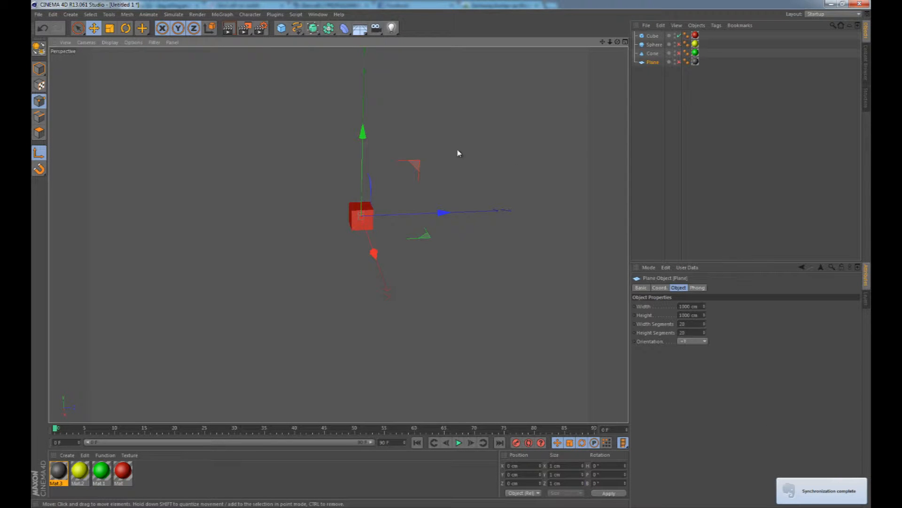
Step: Add a MoGraph Cloner to the scene and make the red cube its child
alt+drag(500, 172, 419, 180)
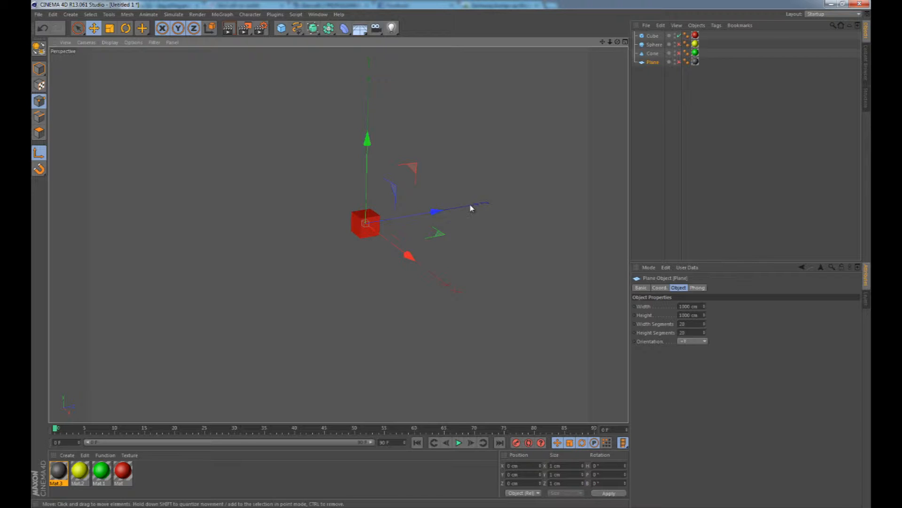
mouse_move(433, 166)
alt+mouse_down()
mouse_move(516, 157)
mouse_move(432, 179)
alt+mouse_up()
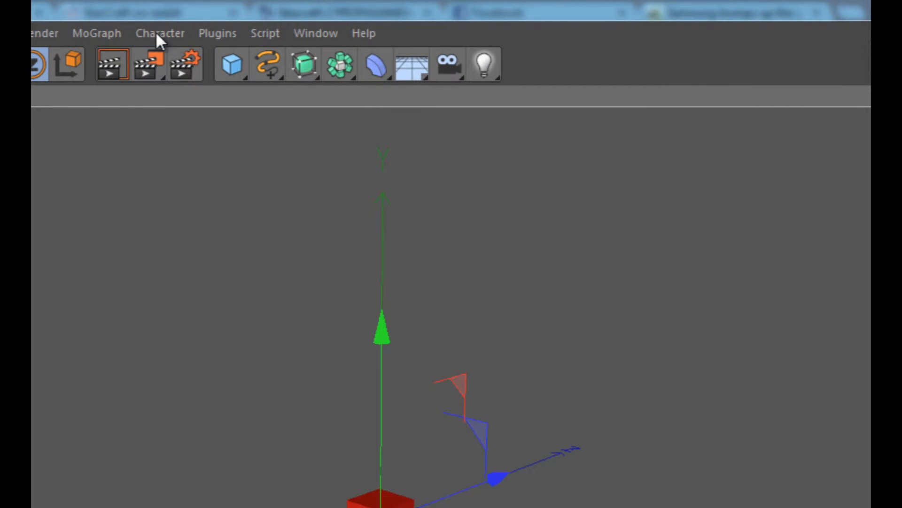
click(94, 33)
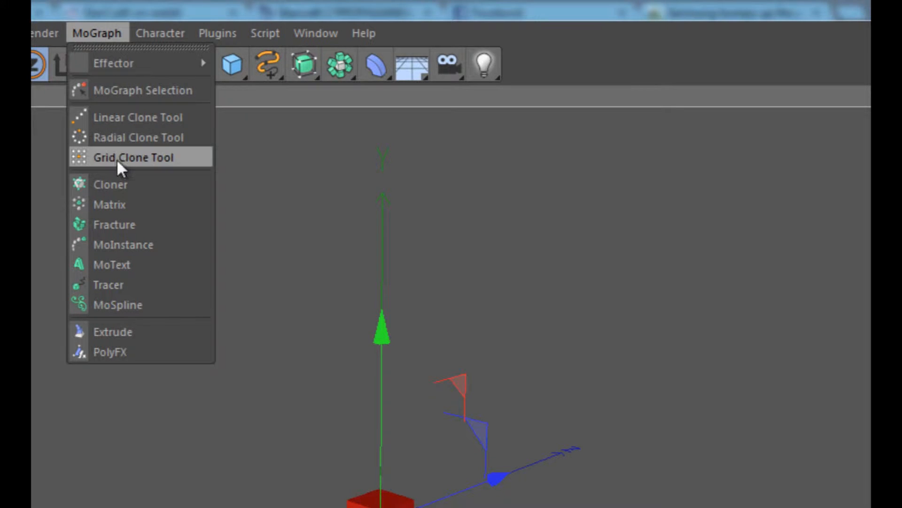
click(118, 184)
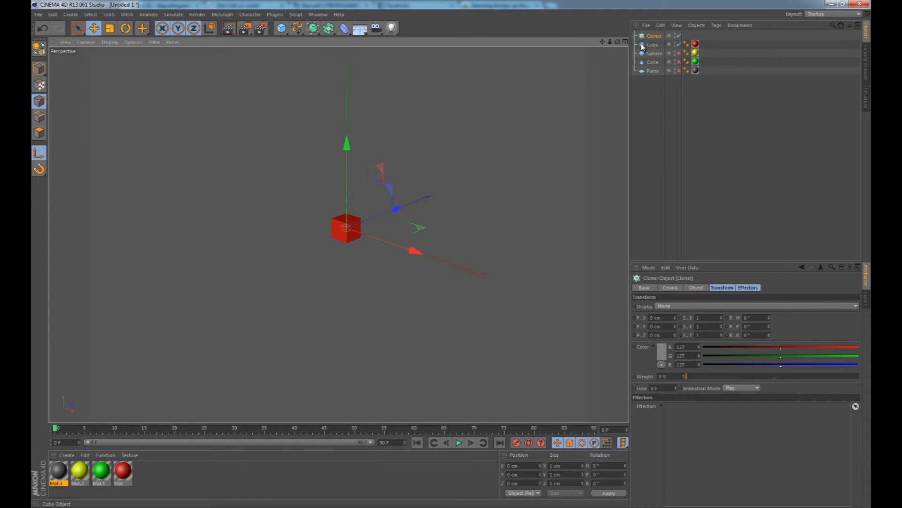
click(652, 46)
drag(651, 46, 652, 37)
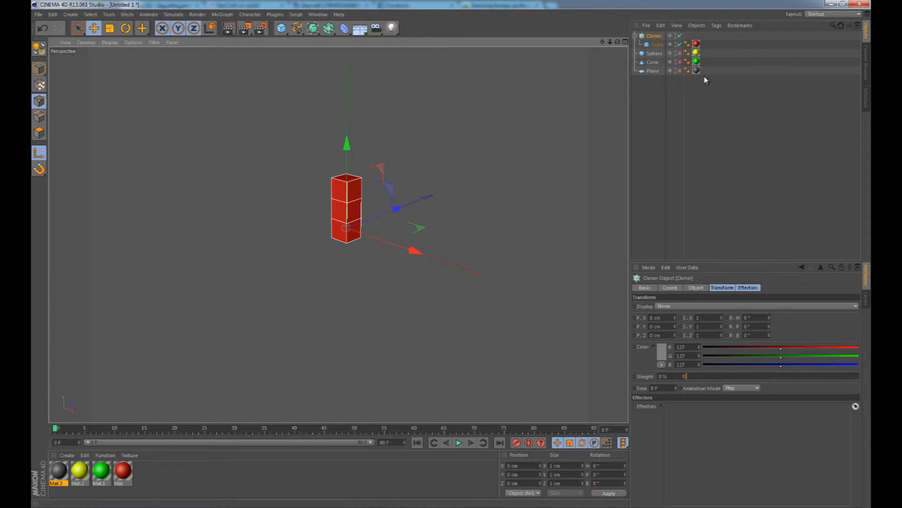
Step: Set the Cloner's count to 7 and its per-step Y position offset to 100 cm
click(657, 44)
click(656, 36)
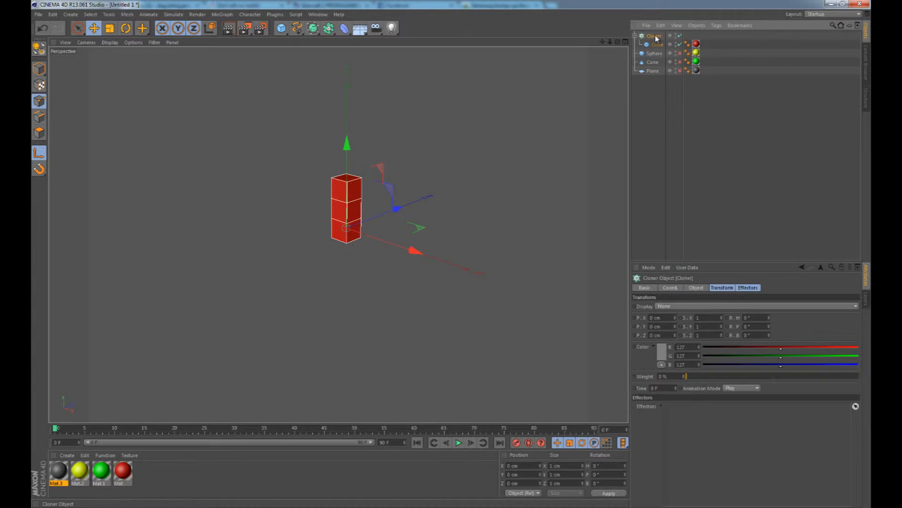
click(700, 289)
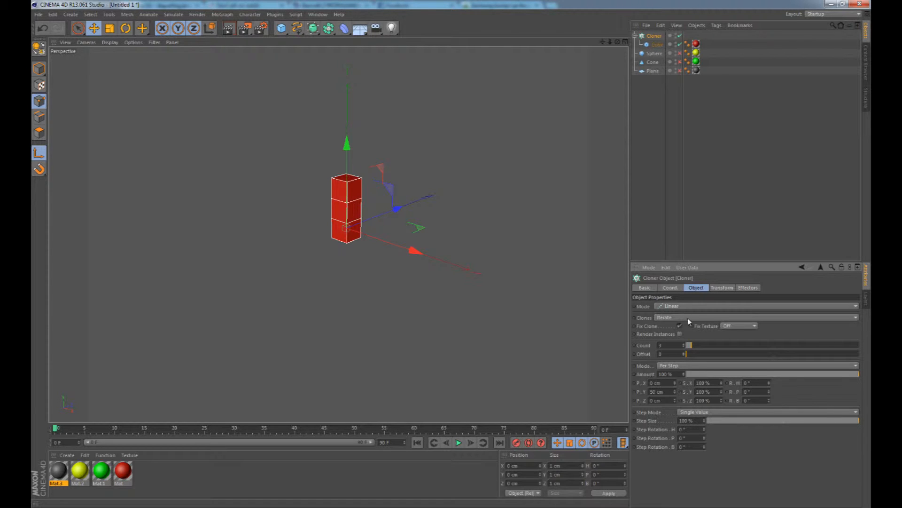
mouse_move(692, 347)
mouse_down()
mouse_move(703, 346)
mouse_move(692, 347)
mouse_move(699, 356)
mouse_move(685, 354)
mouse_up()
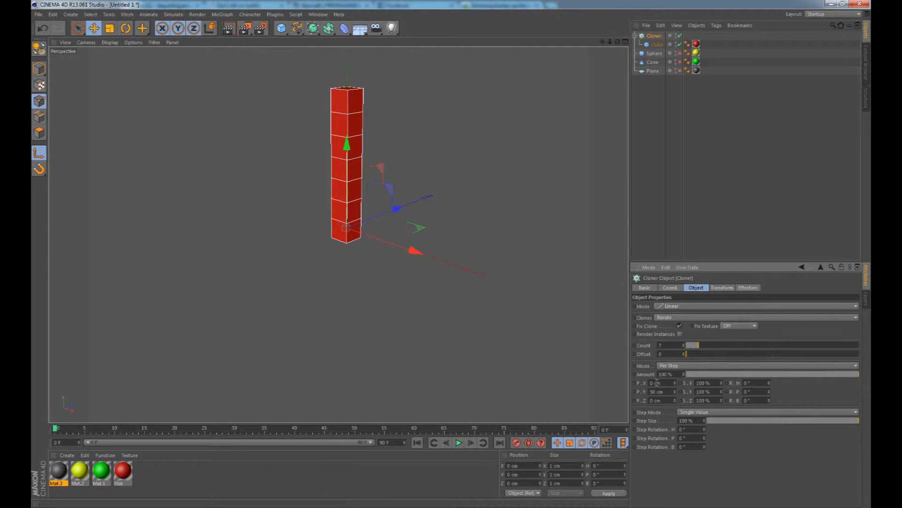
drag(674, 390, 675, 390)
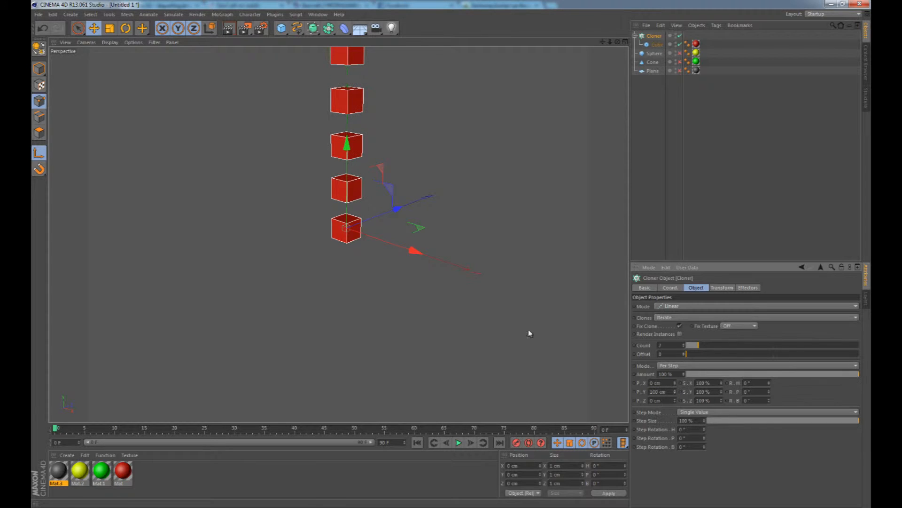
Step: Set the Cloner's per-step X position offset to 40 cm so the clones rise diagonally
alt+middle_drag(475, 218, 489, 337)
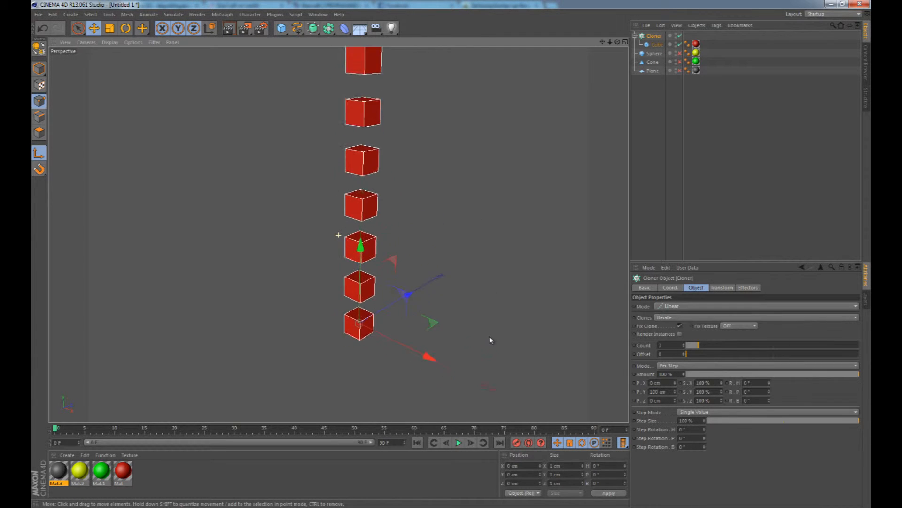
alt+drag(489, 336, 469, 249)
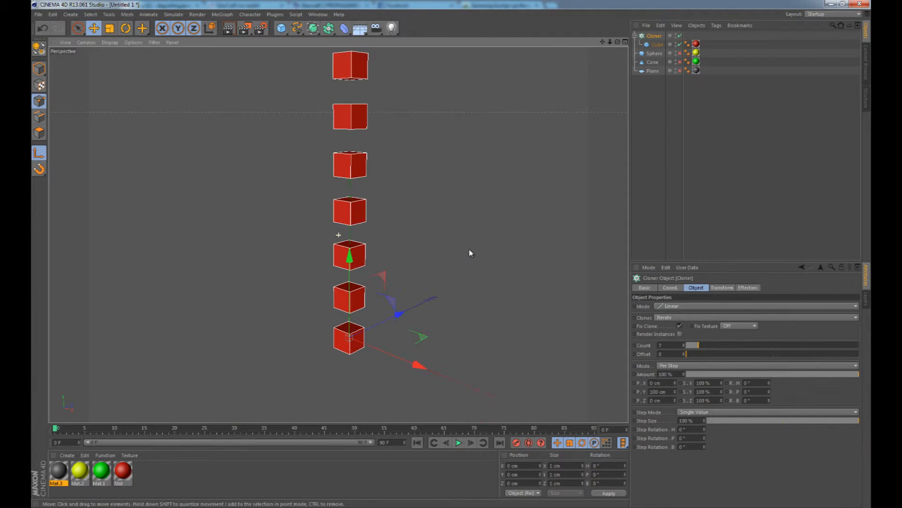
drag(677, 383, 677, 383)
mouse_move(500, 329)
alt+mouse_down()
mouse_move(576, 318)
mouse_move(475, 300)
alt+mouse_up()
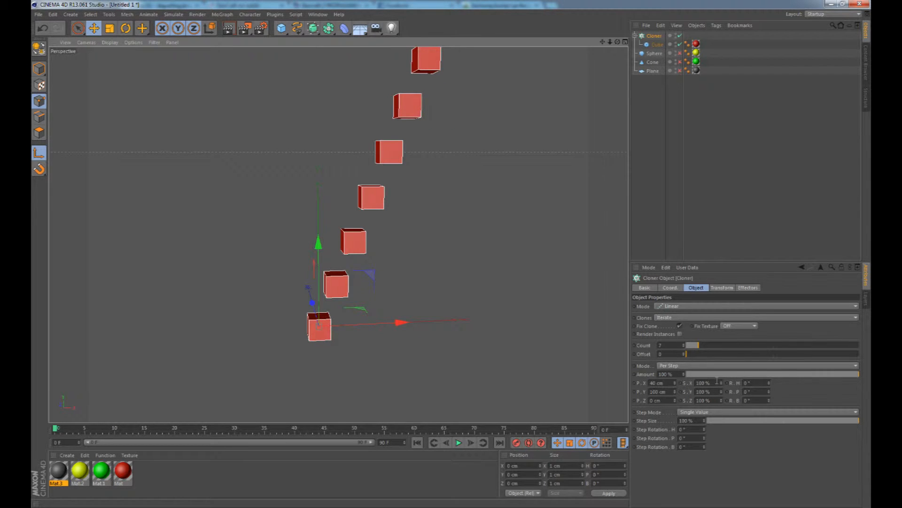
Step: Increase the Cloner's per-step X scale to 145% so each clone gets wider
drag(722, 383, 722, 382)
alt+drag(474, 264, 459, 266)
alt+middle_drag(460, 269, 470, 298)
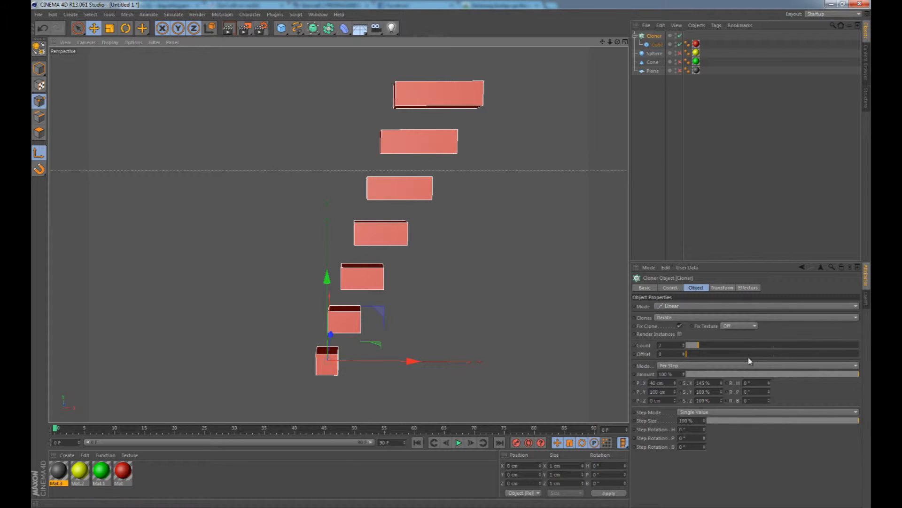
Step: Reset the Cloner's per-step X scale to 100% and set its Y position offset to 50 cm
drag(768, 382, 768, 380)
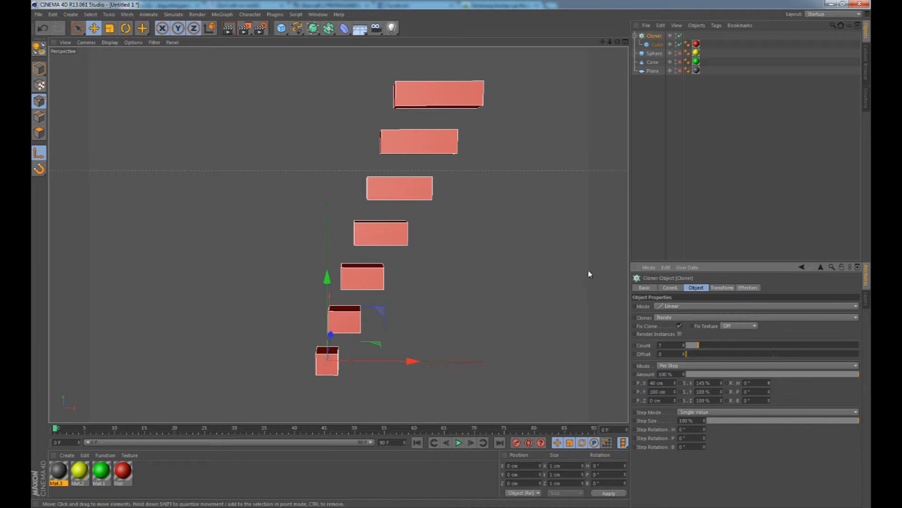
mouse_move(492, 275)
alt+mouse_down()
mouse_move(487, 267)
mouse_move(556, 262)
mouse_move(479, 273)
alt+mouse_up()
double_click(701, 384)
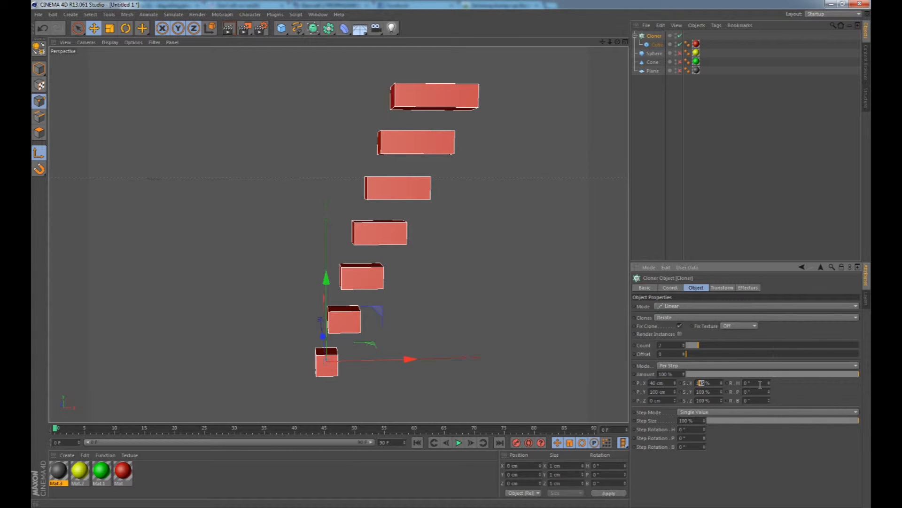
text(100)
key(Return)
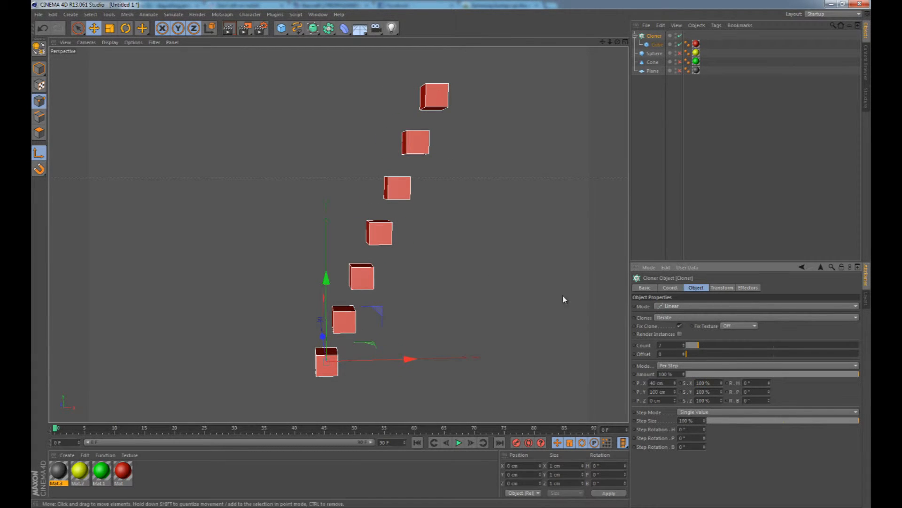
drag(676, 392, 677, 397)
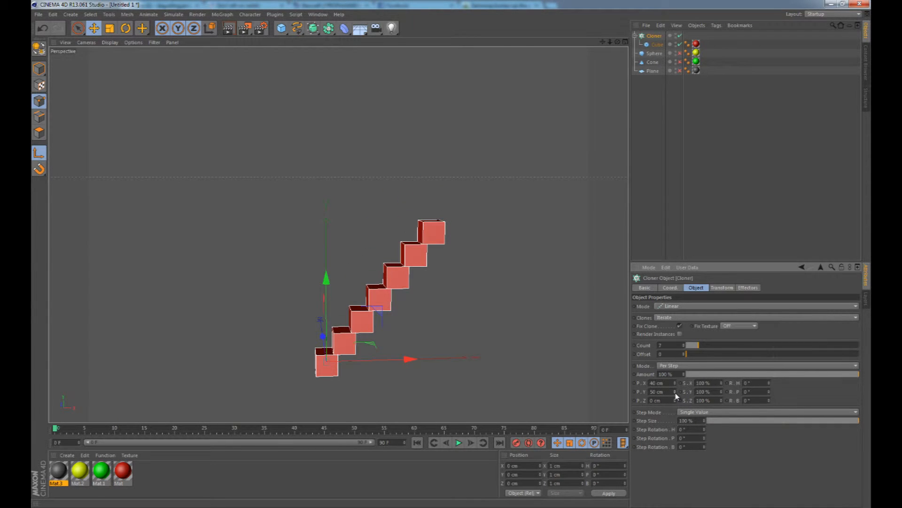
mouse_move(457, 276)
alt+mouse_down()
mouse_move(554, 258)
mouse_move(478, 277)
mouse_move(451, 261)
mouse_move(453, 278)
mouse_move(593, 289)
alt+mouse_up()
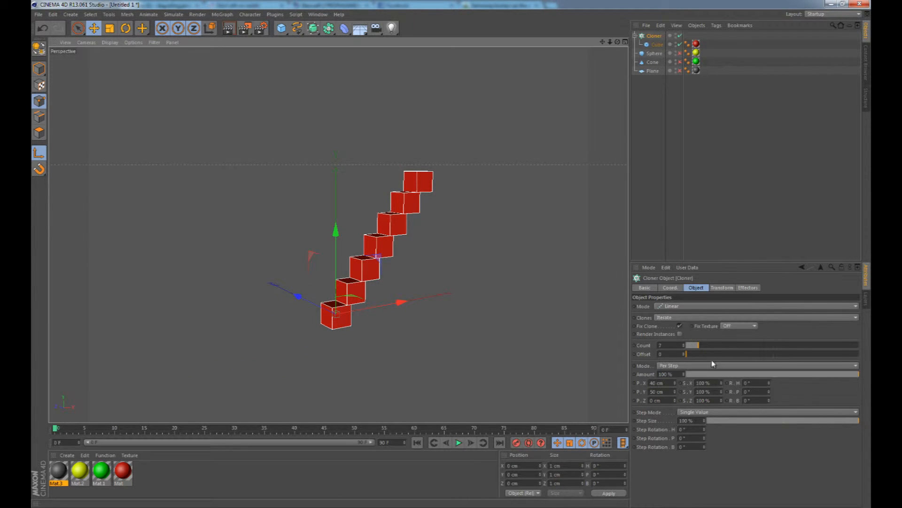
Step: Set the cloned cube's Size X to 1000 cm
click(655, 44)
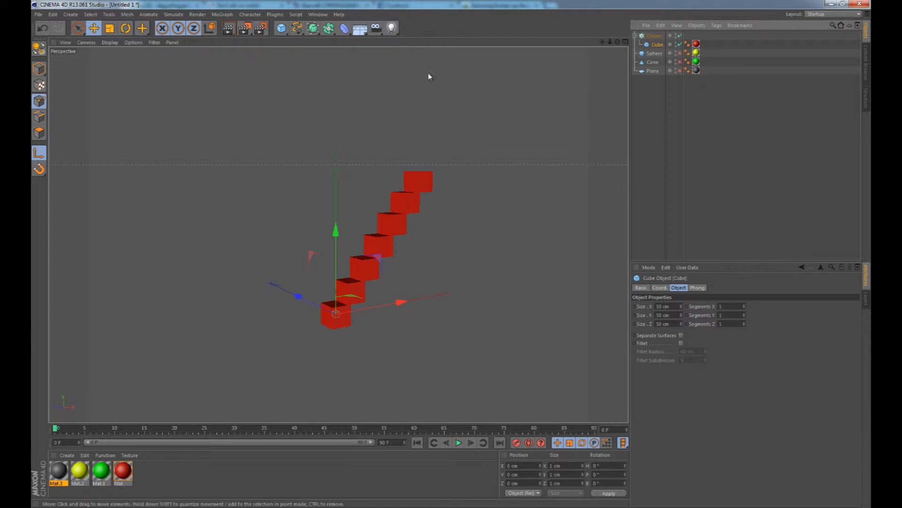
click(662, 315)
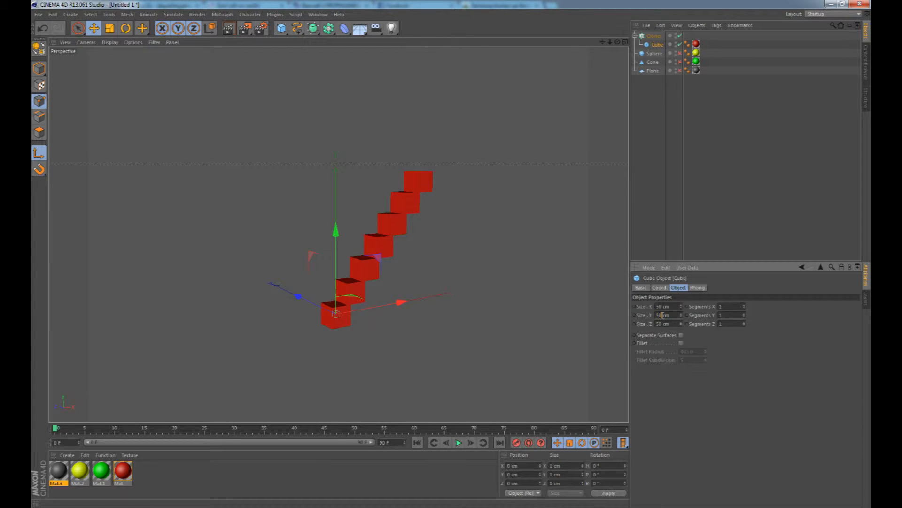
click(664, 306)
key(BackSpace)
key(BackSpace)
text(1000)
key(Tab)
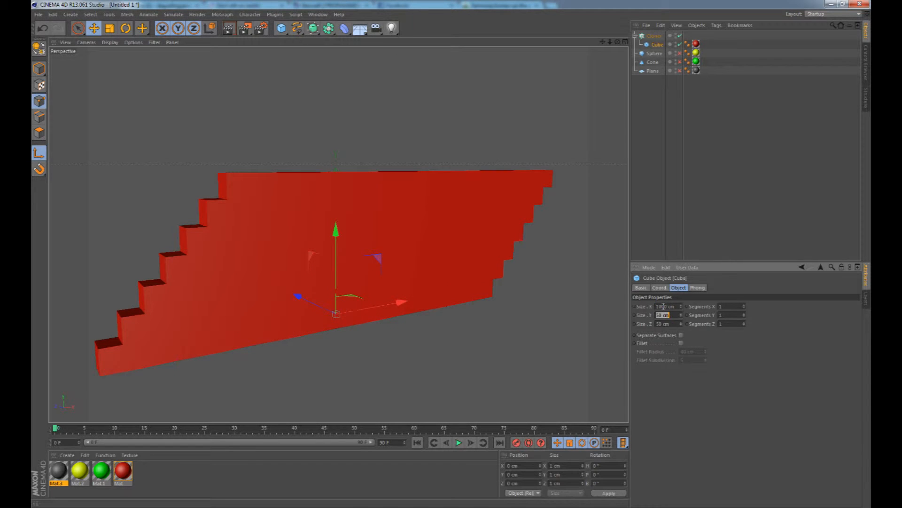
Step: Set the cloned cube's Size Z to 100 cm and reduce its Size X to 20 cm
mouse_move(414, 202)
alt+mouse_down()
mouse_move(390, 195)
mouse_move(459, 200)
mouse_move(420, 207)
alt+mouse_up()
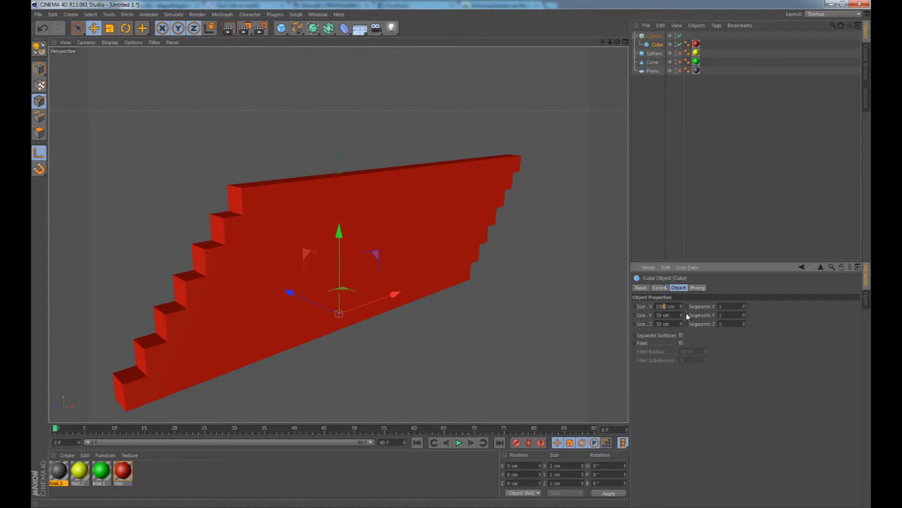
key(Return)
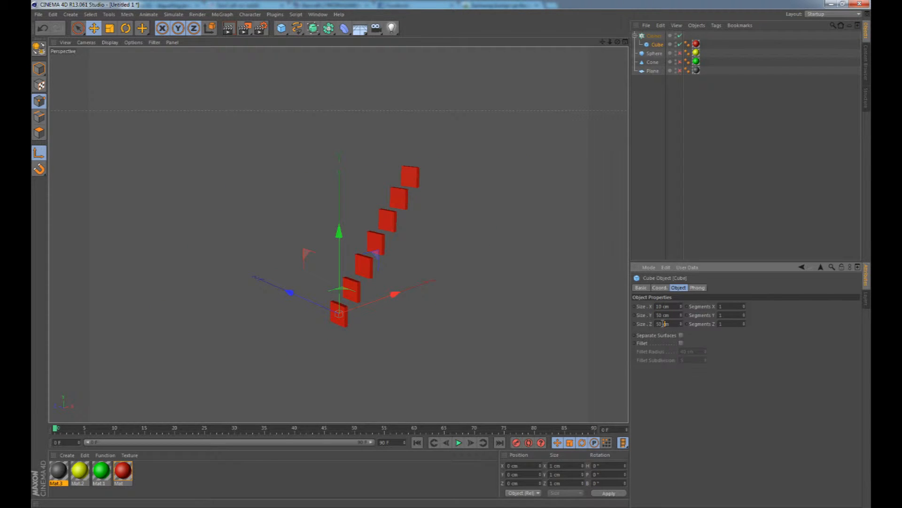
double_click(663, 323)
click(659, 315)
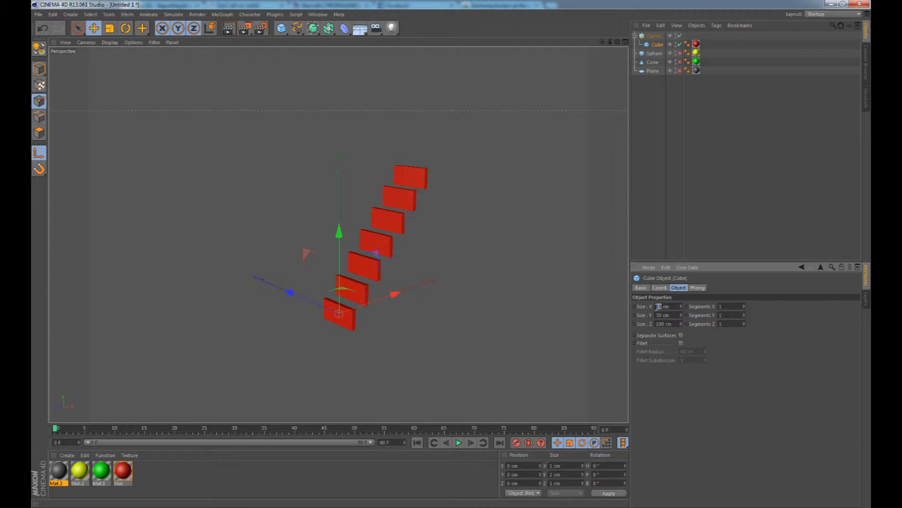
text(20)
key(Return)
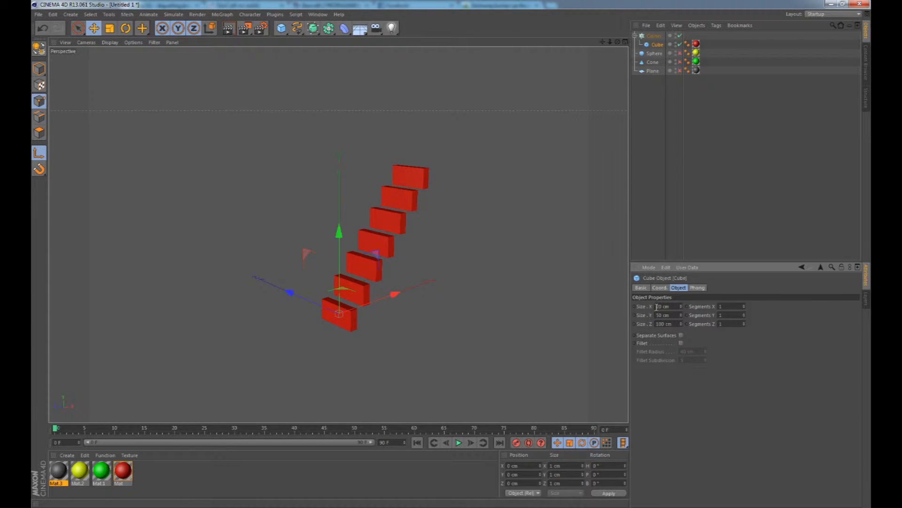
Step: Set the cloned cube's Size Y to 30 cm and its Size X to 50 cm to form a stair tread
drag(662, 314, 655, 317)
text(30)
key(Return)
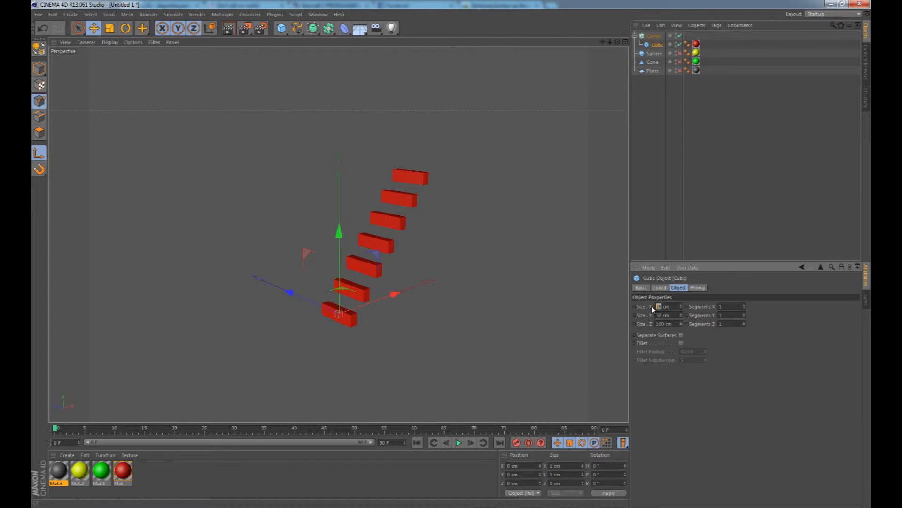
text(40)
key(BackSpace)
text(50)
key(Return)
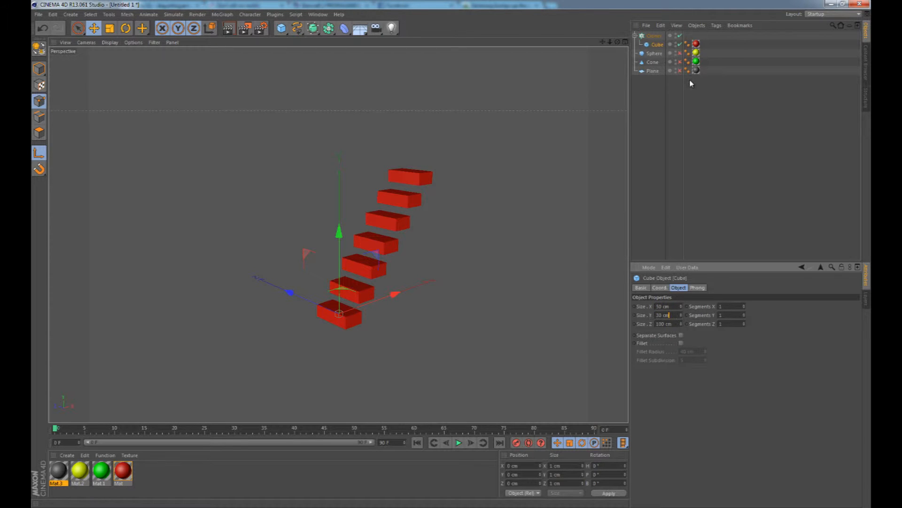
Step: Set the Cloner's per-step Y position offset to 31 cm and raise the count to 18 to build a staircase
click(656, 37)
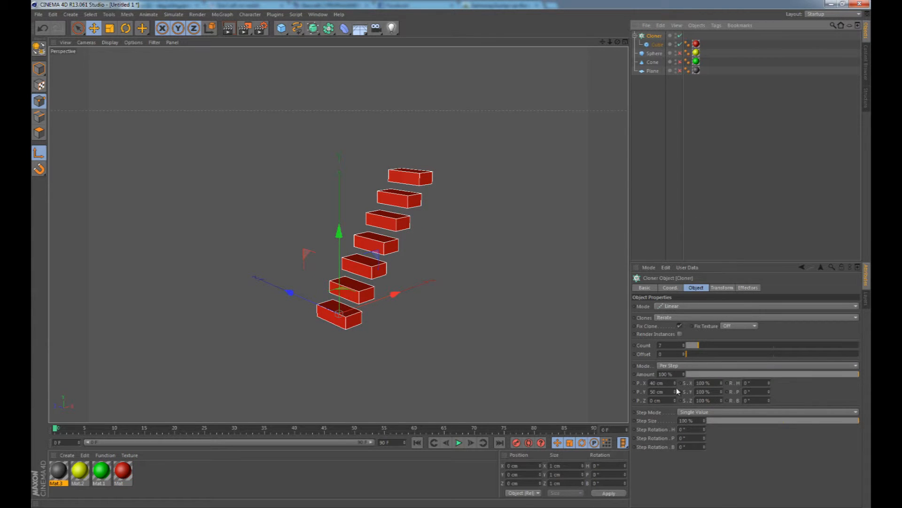
drag(675, 392, 674, 392)
alt+drag(460, 245, 476, 259)
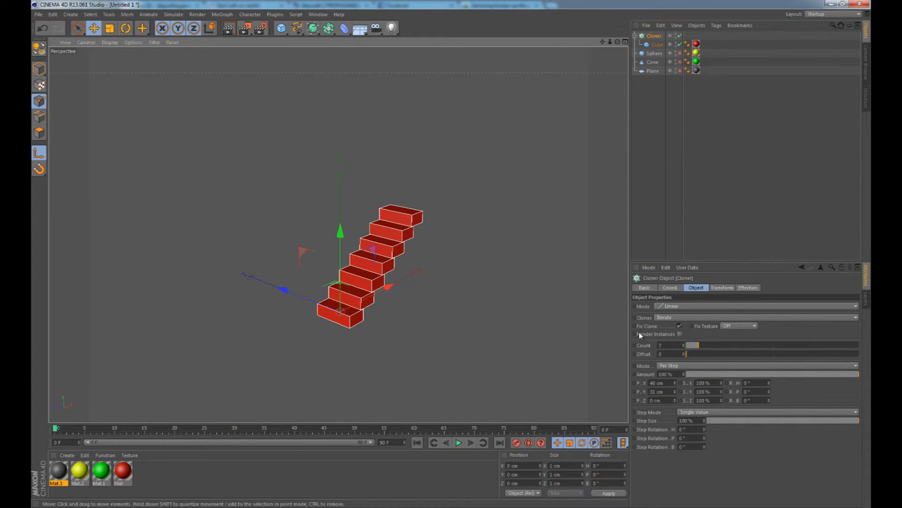
drag(698, 345, 718, 346)
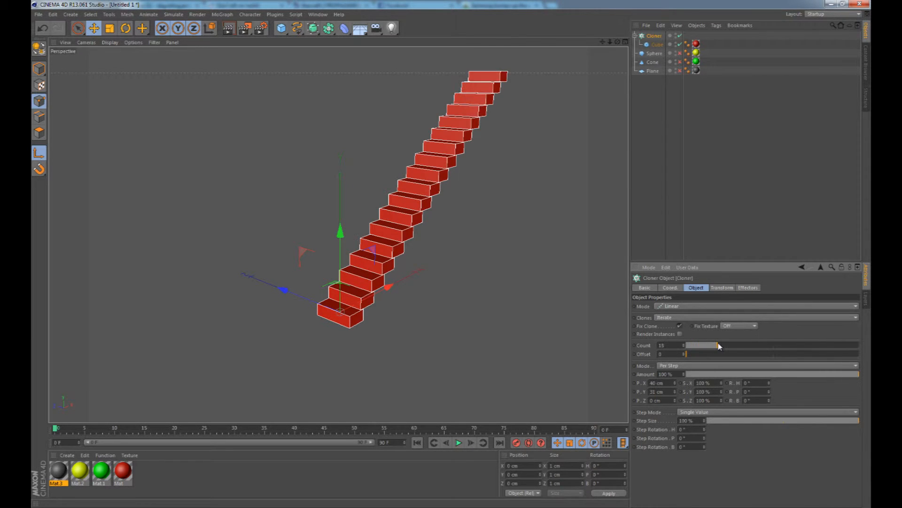
alt+drag(526, 235, 528, 209)
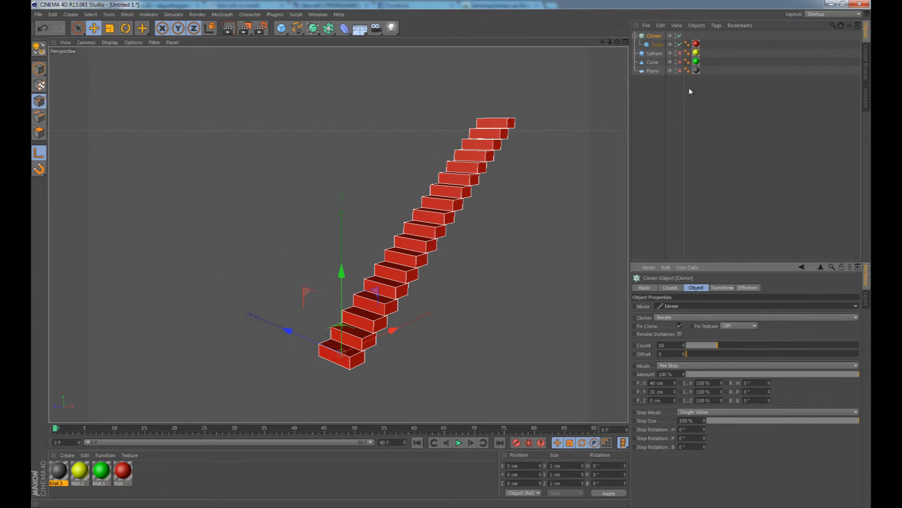
Step: Set the cloned cube's Size Y and Size Z back to 50 cm
click(657, 44)
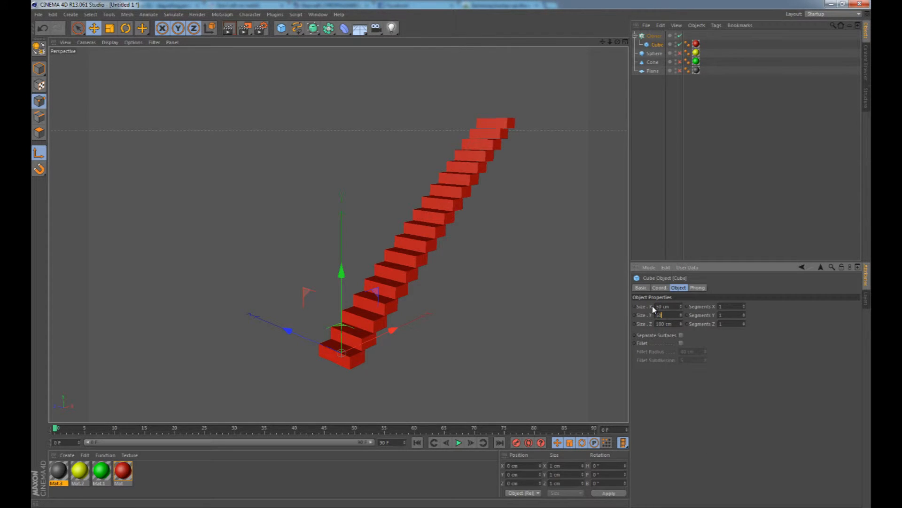
key(Tab)
text(50)
key(Tab)
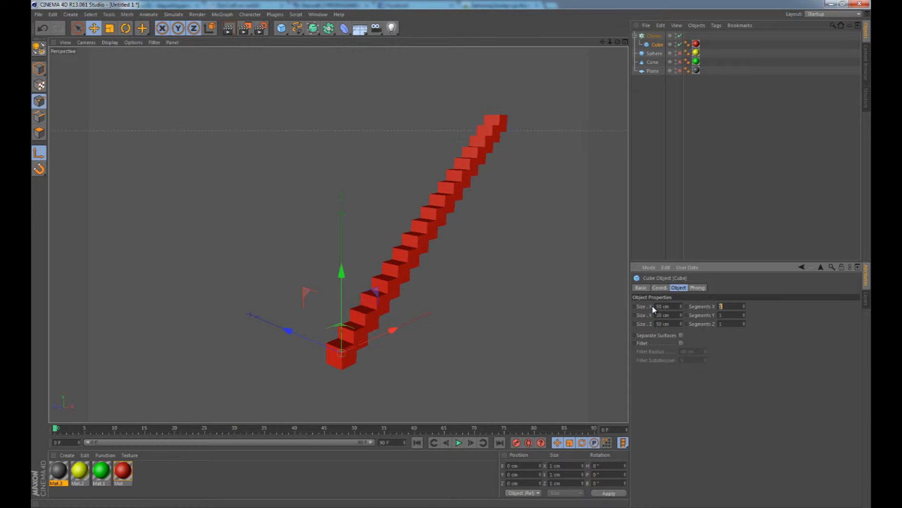
Step: Set the Cloner's per-step position offset to 0 cm in X and 100 cm in Y
click(654, 37)
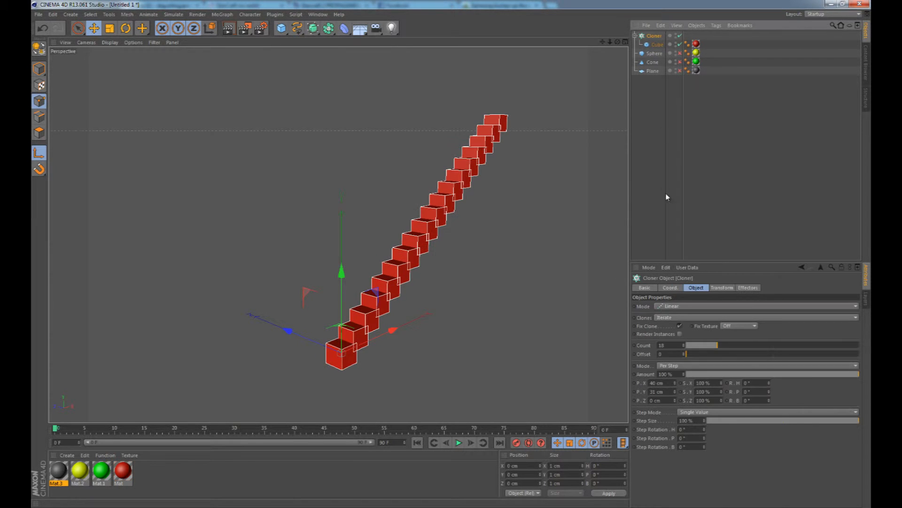
double_click(667, 383)
text(0)
key(Tab)
text(100)
key(Return)
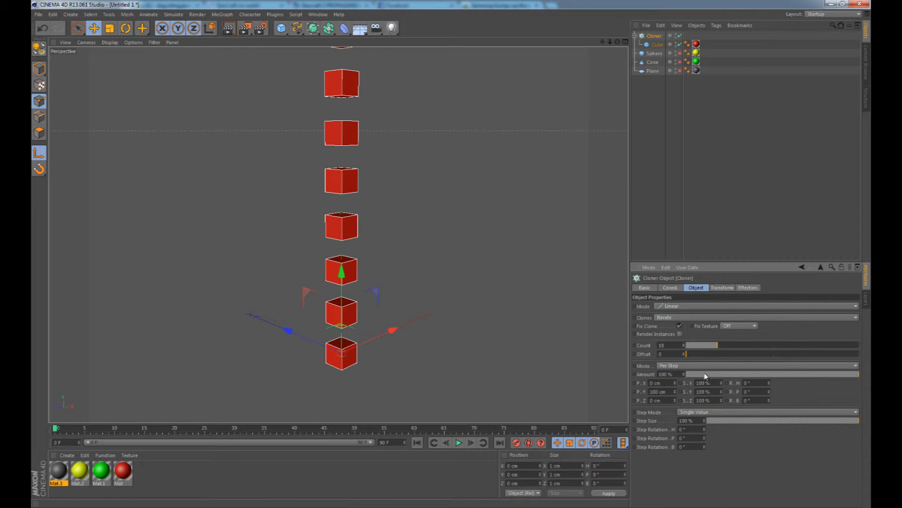
Step: Reduce the Cloner's count to 6 so the whole column of cubes fits in view
drag(703, 346, 701, 346)
mouse_move(489, 254)
alt+mouse_down()
mouse_move(440, 253)
mouse_move(459, 280)
mouse_move(474, 289)
mouse_move(430, 217)
alt+mouse_up()
scroll(424, 245, down, 1)
drag(702, 346, 697, 346)
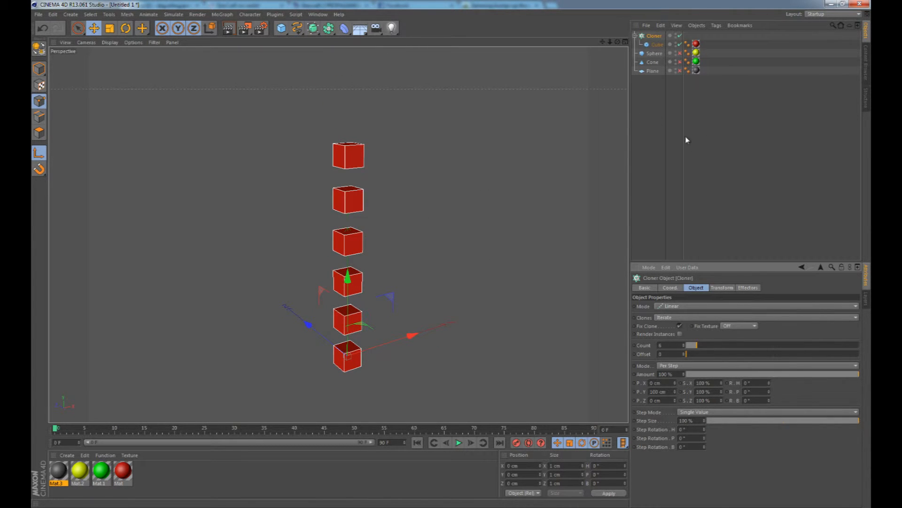
Step: Enable the sphere and cone and make them children of the Cloner, with the sphere above the cube and the cone below it
click(679, 53)
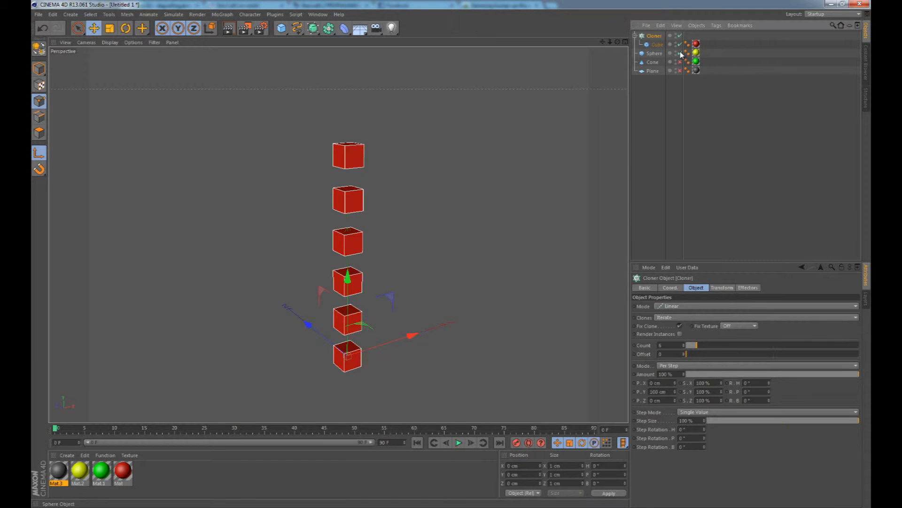
click(679, 62)
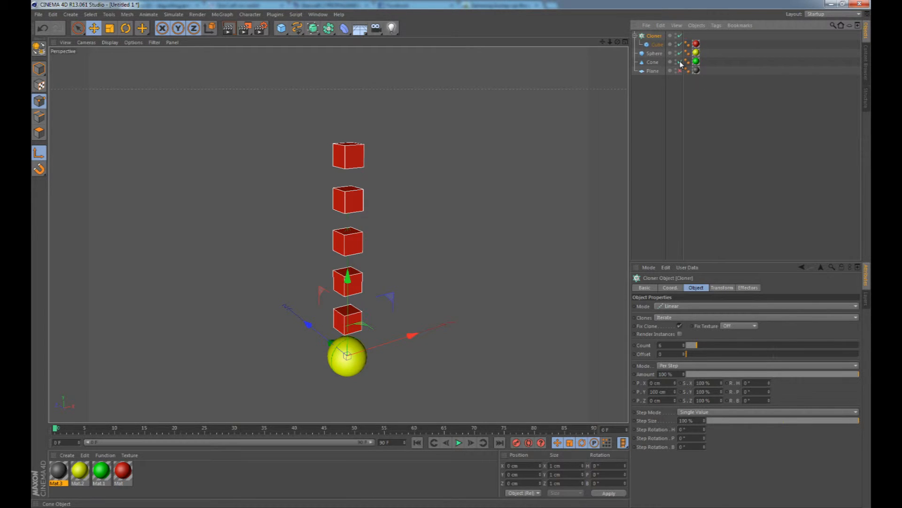
mouse_move(651, 53)
mouse_down()
mouse_move(658, 45)
mouse_move(658, 57)
mouse_up()
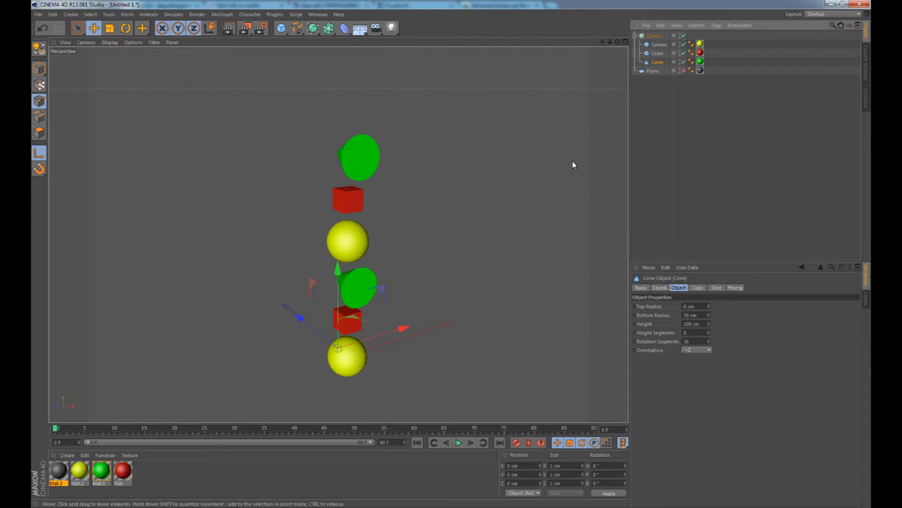
alt+drag(451, 205, 480, 212)
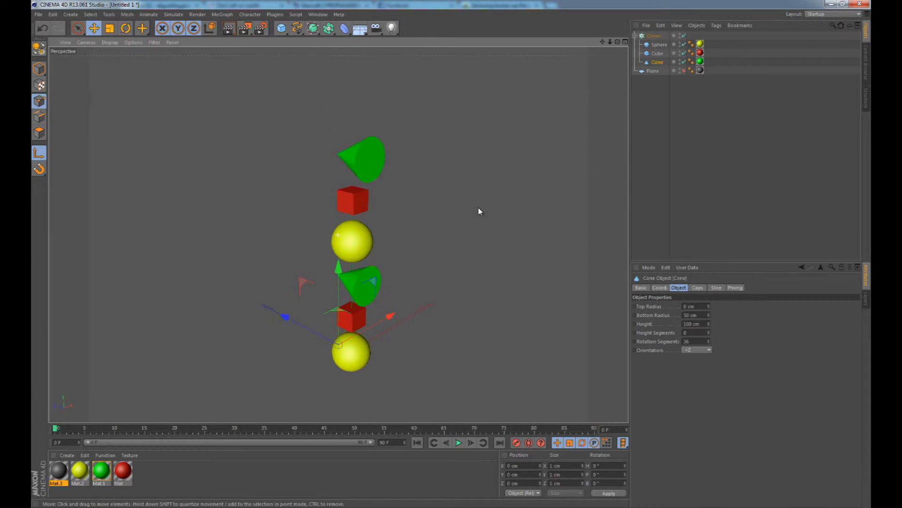
Step: Raise the Cloner's count to 10 so the sphere, cube and cone sequence repeats further up the column
click(655, 36)
alt+drag(484, 244, 503, 202)
drag(698, 346, 703, 343)
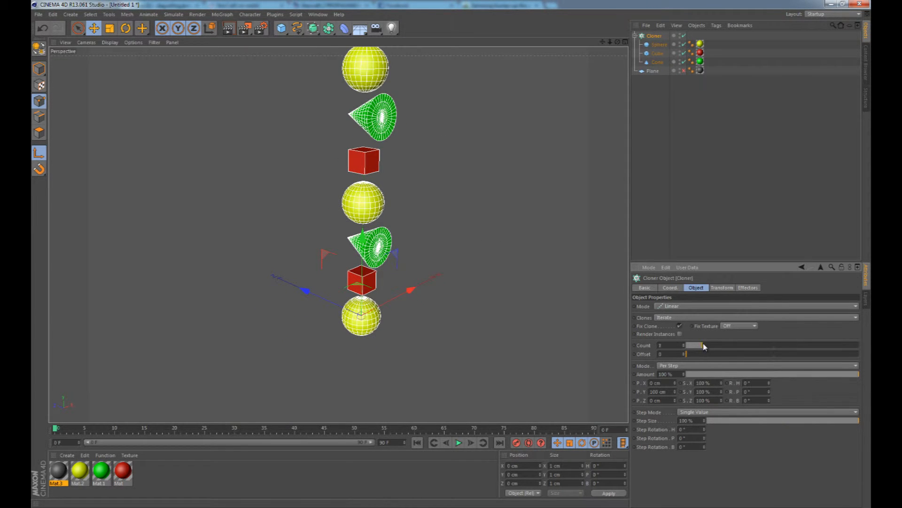
alt+middle_drag(468, 165, 475, 225)
scroll(475, 224, down, 7)
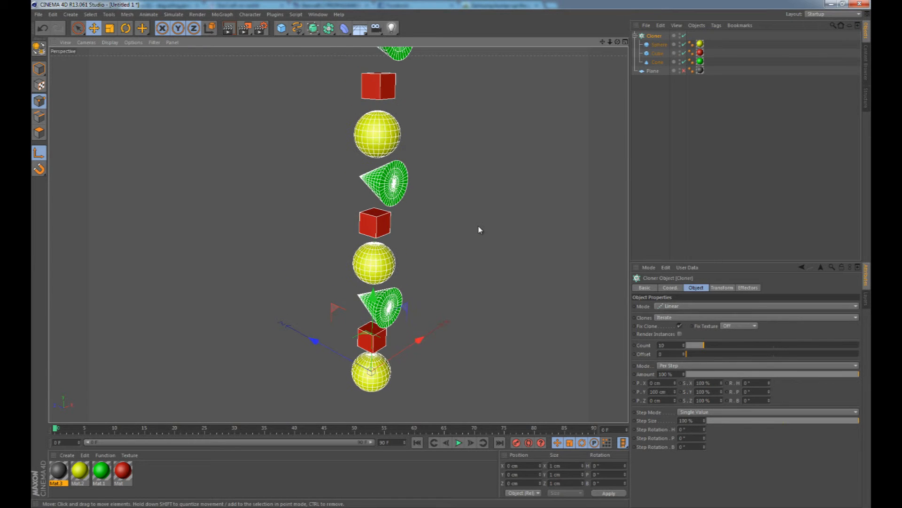
mouse_move(481, 181)
alt+middle_down()
mouse_move(468, 234)
mouse_move(443, 242)
mouse_move(421, 216)
mouse_move(500, 233)
alt+middle_up()
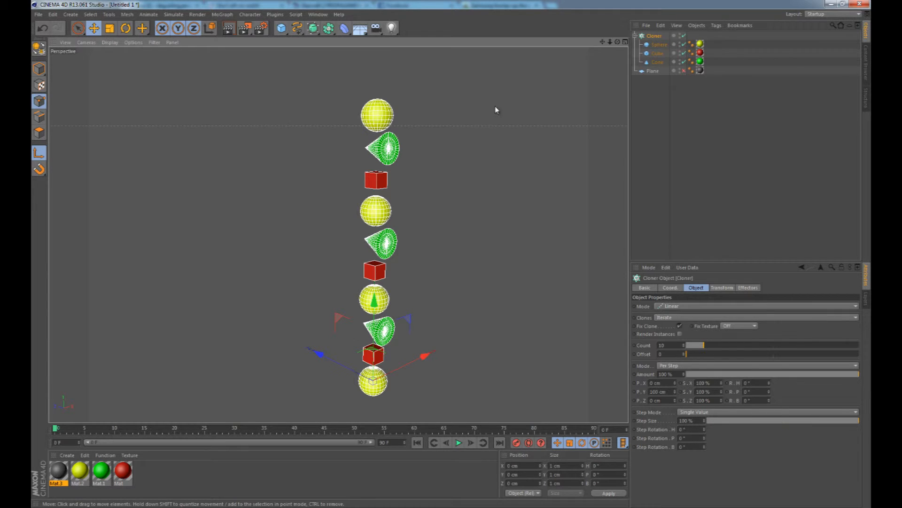
Step: Move the cube above the sphere inside the Cloner and set the Clones option to Random
drag(657, 53, 660, 43)
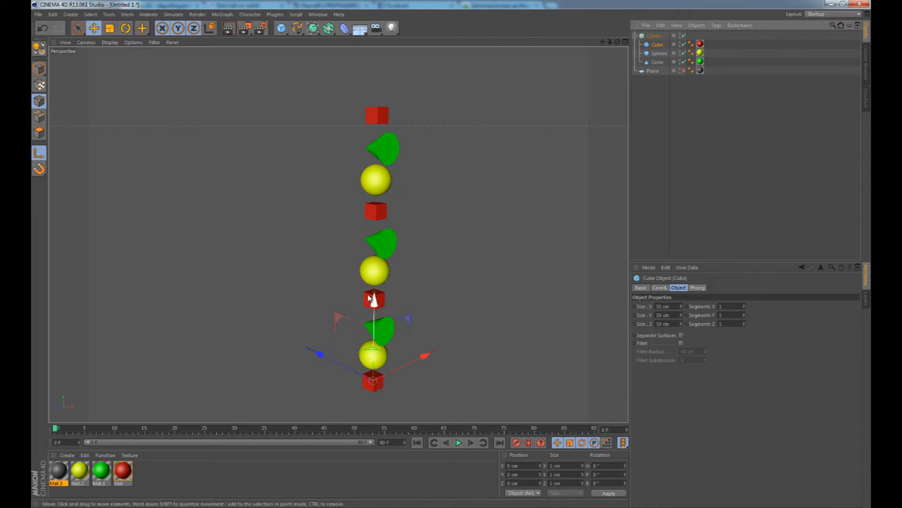
click(654, 35)
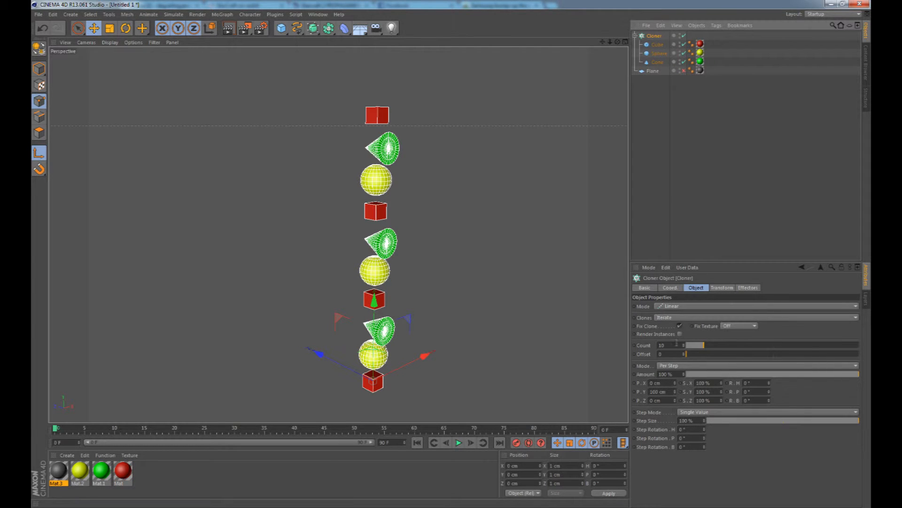
click(662, 318)
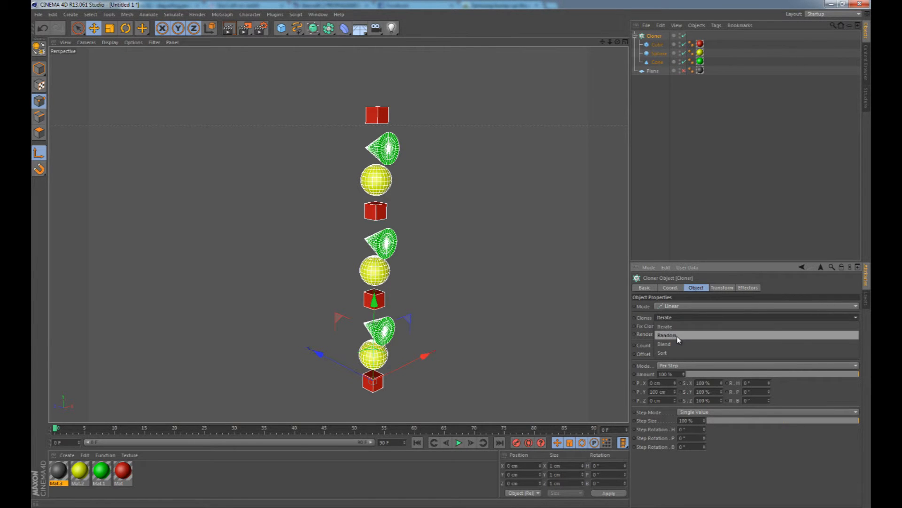
click(668, 335)
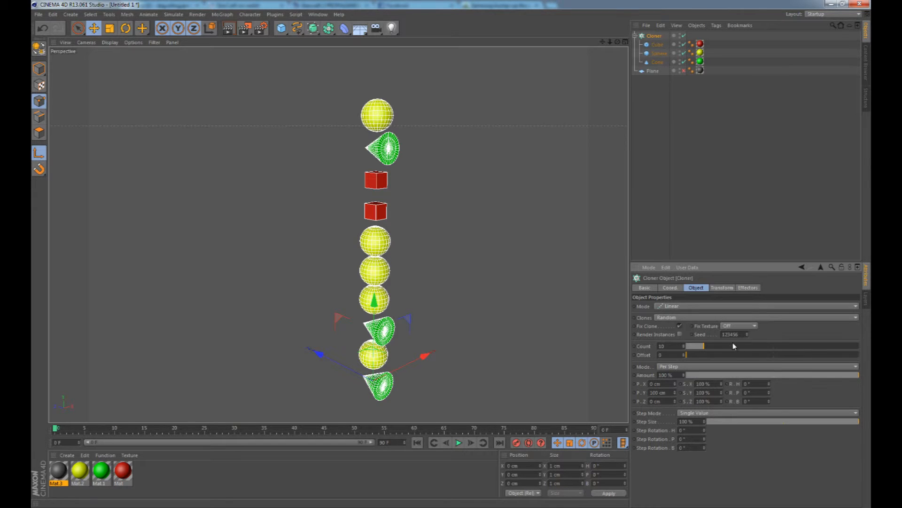
Step: Step through several random seed values to vary the order of the clones in the column
click(748, 336)
click(748, 336)
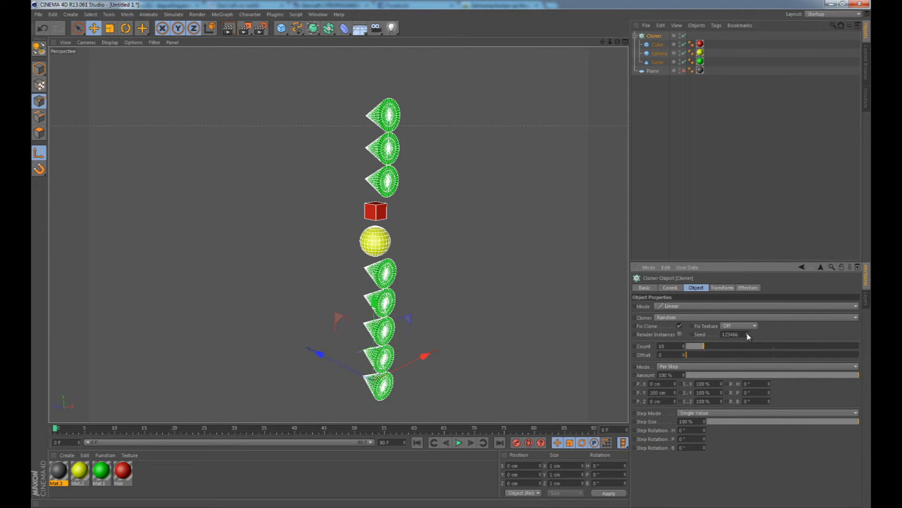
click(748, 336)
click(747, 336)
click(748, 336)
click(748, 336)
click(748, 335)
click(747, 335)
click(748, 335)
click(748, 335)
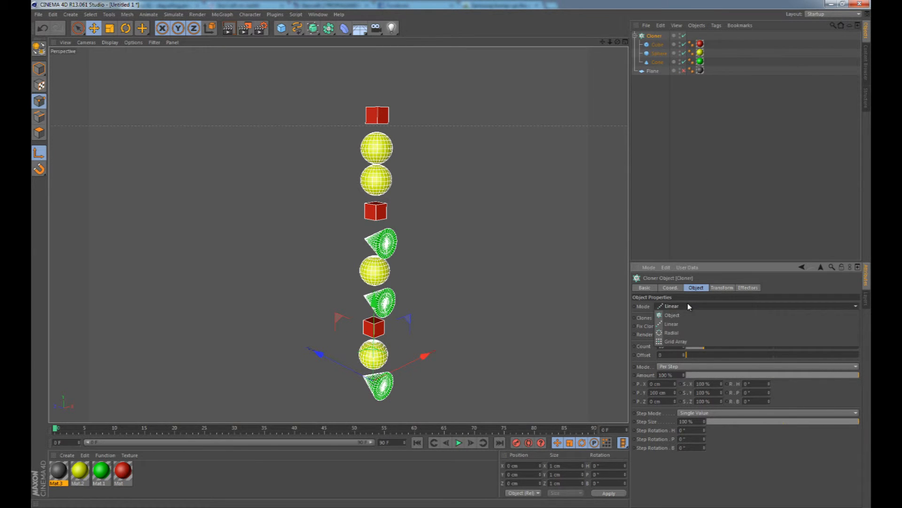
Step: Set the Cloner's Clones option to Blend
click(690, 318)
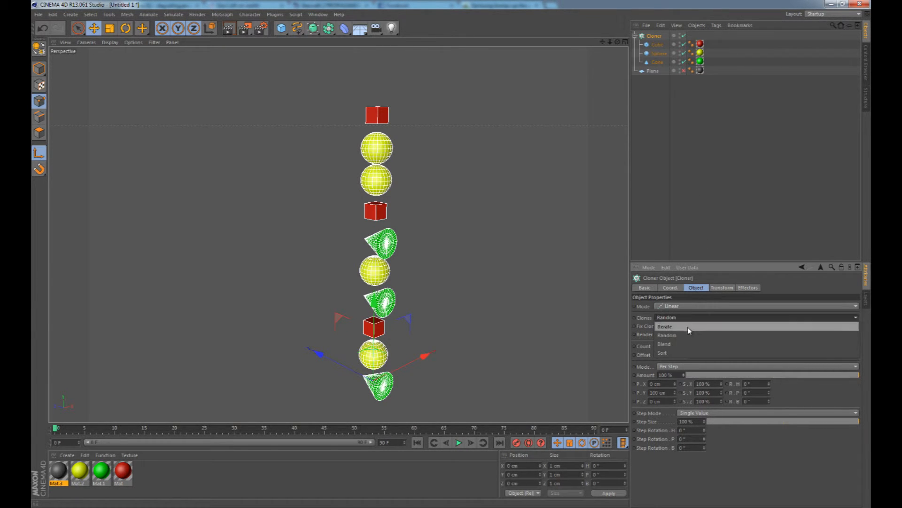
click(686, 346)
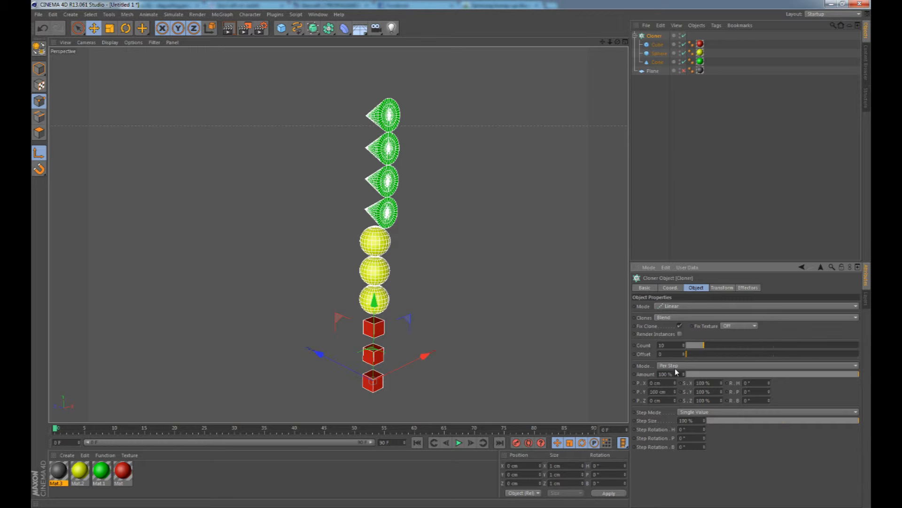
alt+drag(529, 225, 491, 241)
scroll(491, 241, down, 1)
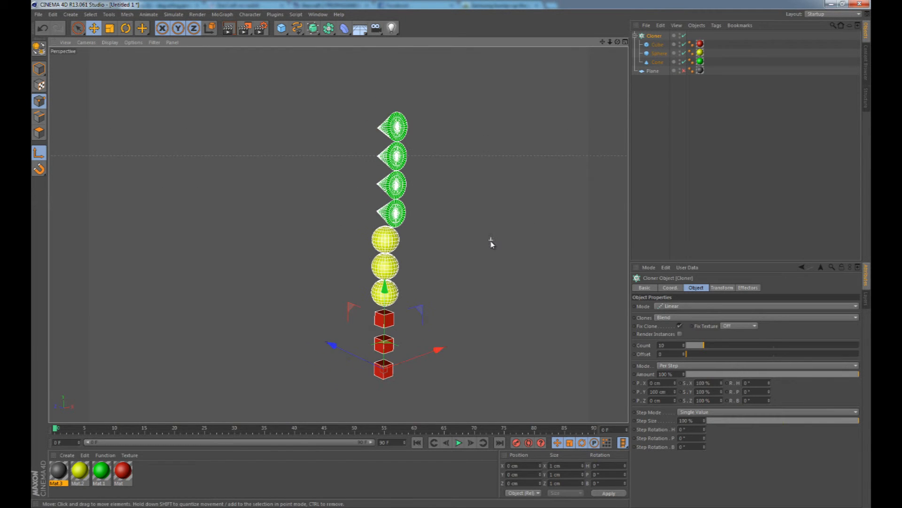
Step: Increase the Cloner's count to lengthen the blended column of cubes, spheres and cones
drag(703, 345, 716, 346)
alt+middle_drag(540, 241, 531, 282)
scroll(509, 255, down, 1)
scroll(508, 255, down, 2)
mouse_move(523, 190)
alt+middle_down()
mouse_move(518, 235)
mouse_move(520, 195)
mouse_move(508, 227)
mouse_move(523, 191)
mouse_move(515, 163)
alt+middle_up()
scroll(502, 303, up, 3)
Step: Set the Cloner's Clones option back to Iterate and switch its mode to Radial
click(697, 318)
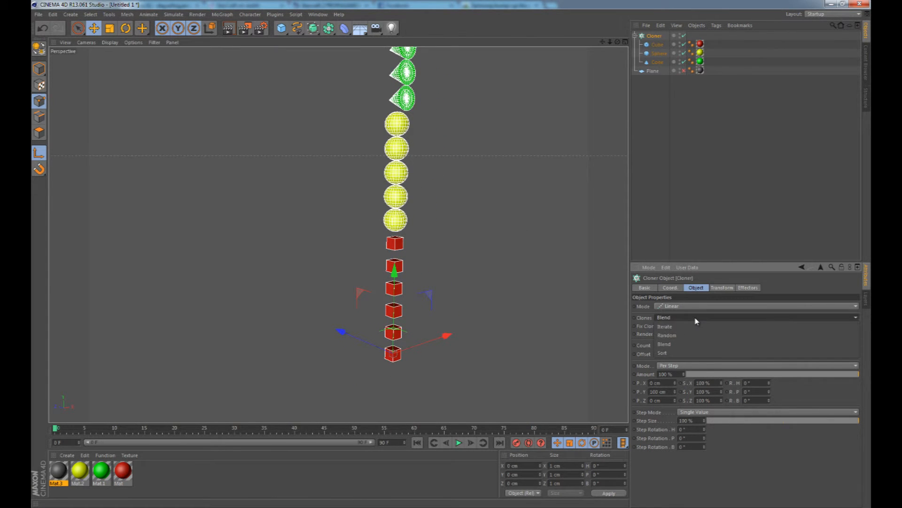
click(669, 352)
alt+middle_drag(488, 239, 491, 258)
click(677, 306)
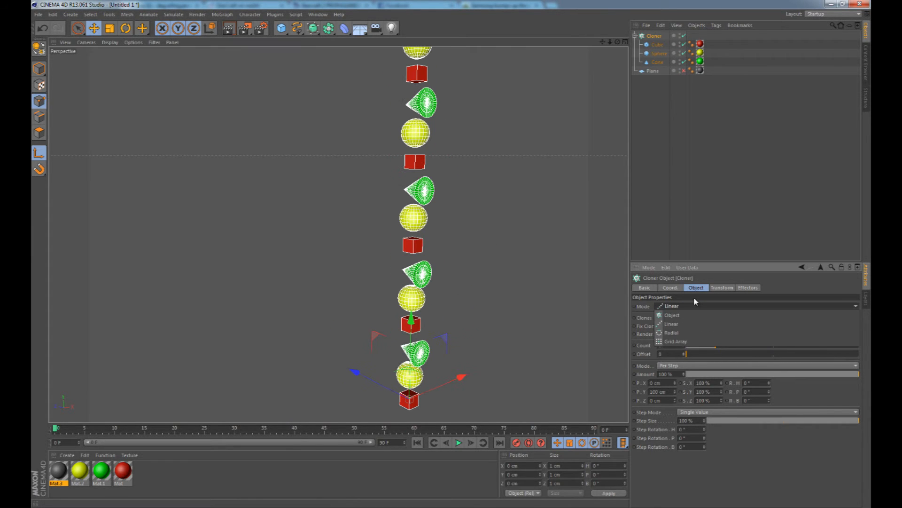
click(681, 334)
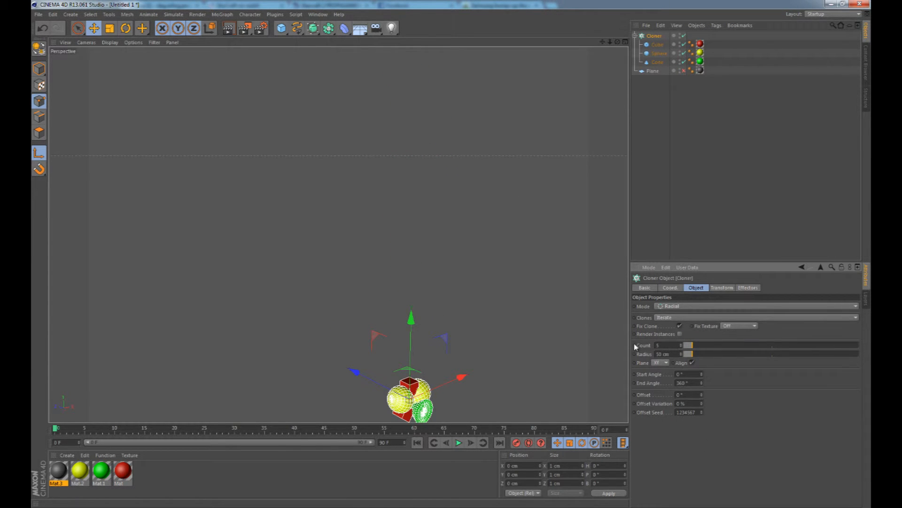
Step: Take the sphere and cone out of the Cloner and disable both, leaving only the cube cloned
drag(659, 53, 657, 76)
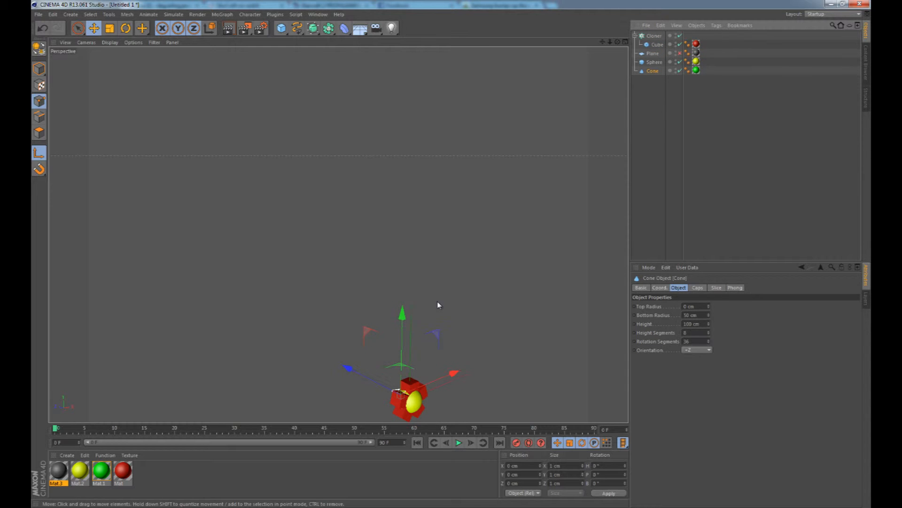
click(680, 71)
alt+middle_drag(458, 235, 472, 93)
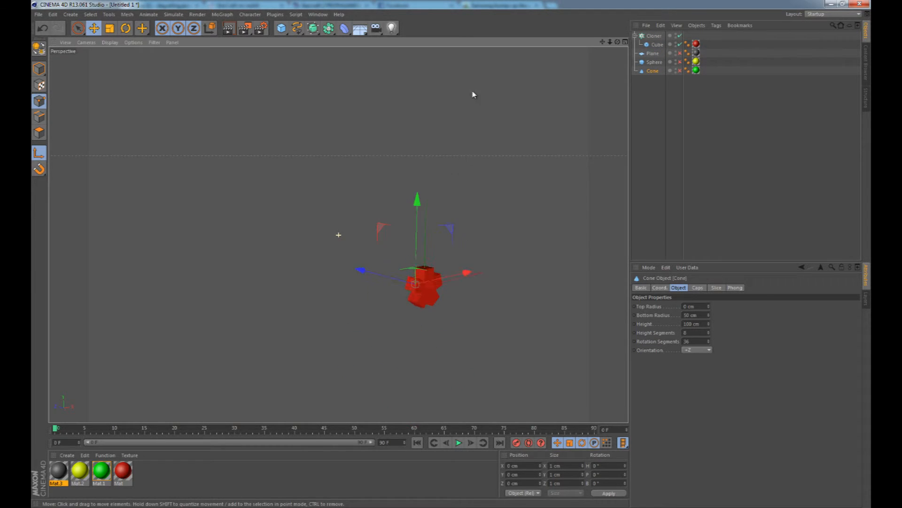
Step: Set the radial Cloner's radius to 279 cm and its count to 23 to form a large ring of cubes
alt+drag(478, 201, 434, 192)
alt+middle_drag(478, 194, 449, 179)
alt+right_drag(399, 233, 414, 251)
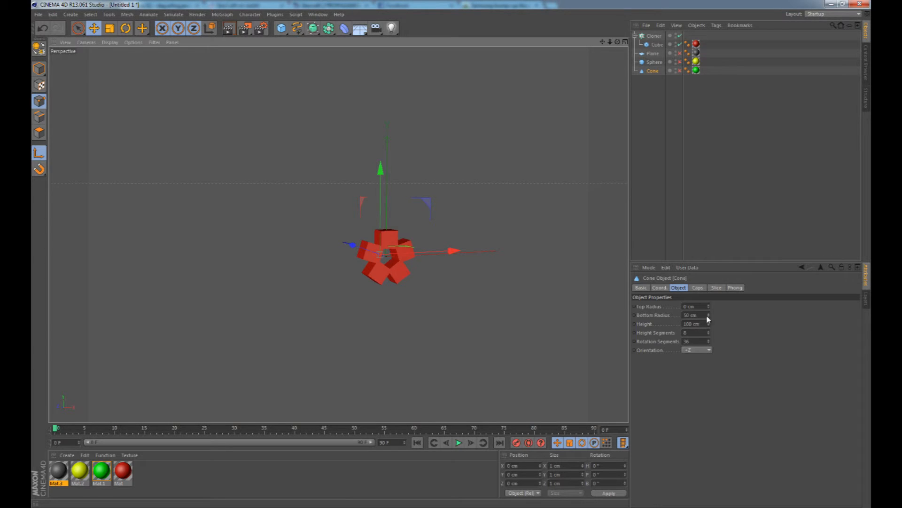
click(654, 35)
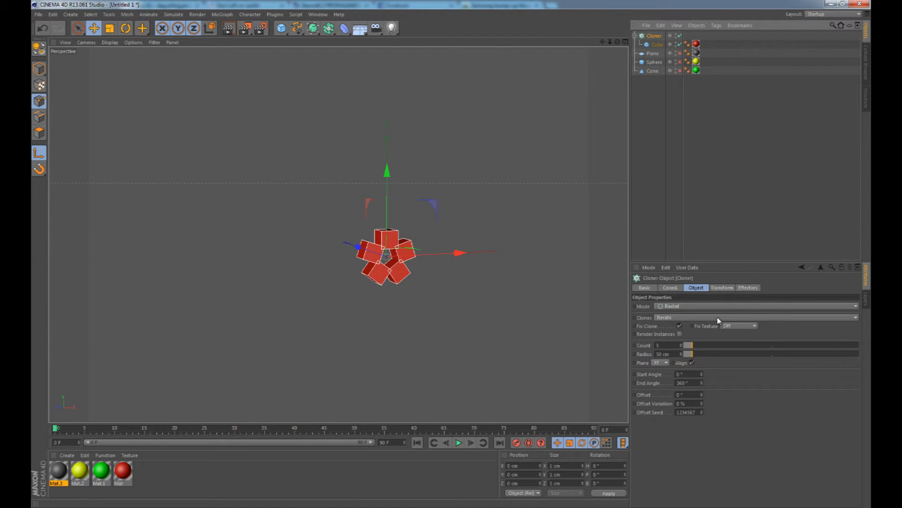
mouse_move(694, 357)
mouse_down()
mouse_move(753, 357)
mouse_move(698, 345)
mouse_move(736, 349)
mouse_move(725, 348)
mouse_up()
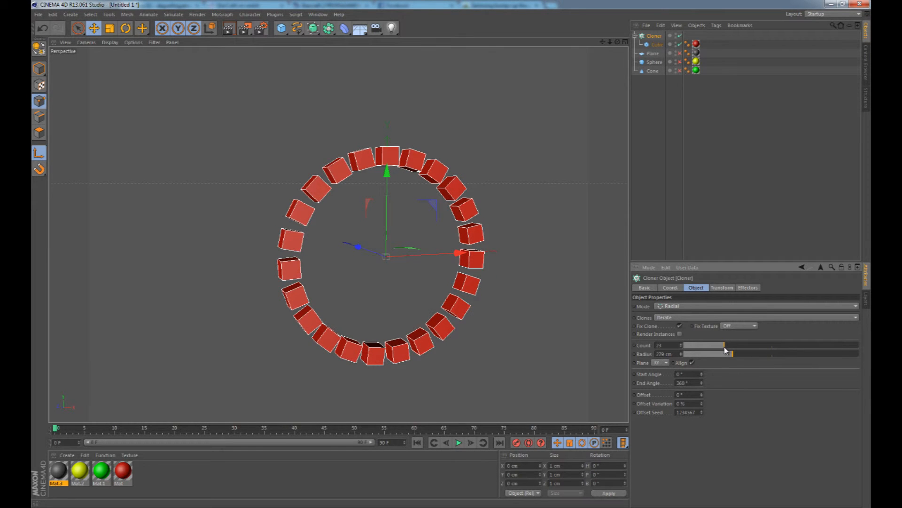
Step: Try opening the ring with an end angle of 311°, and restore the start angle to 0° and the end angle to 360°
mouse_move(701, 384)
mouse_down()
mouse_move(701, 396)
mouse_move(703, 385)
mouse_up()
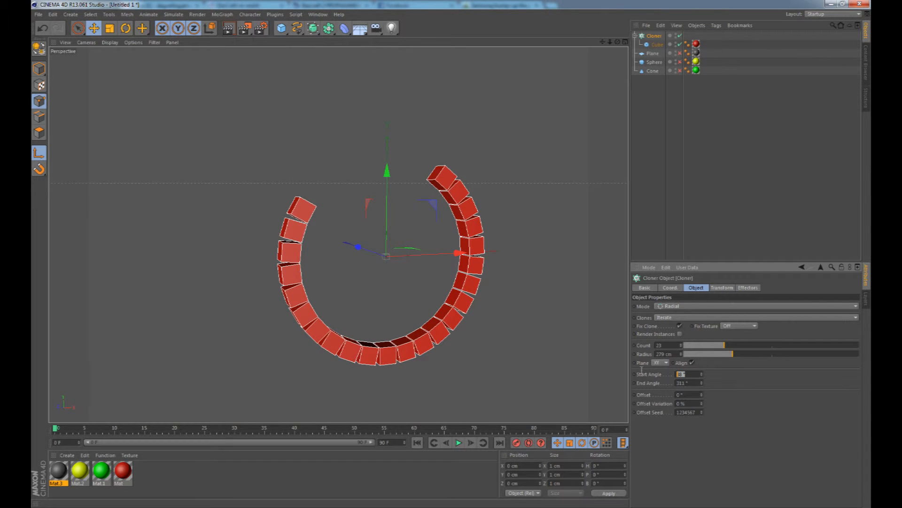
text(0)
key(Tab)
text(360)
key(Return)
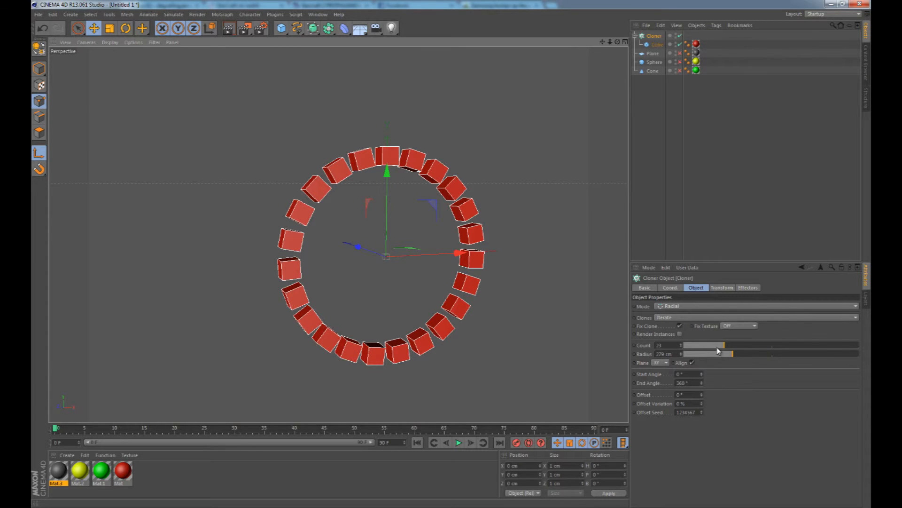
Step: Switch the Cloner's mode to Grid Array and view the block of cubes from above
click(682, 308)
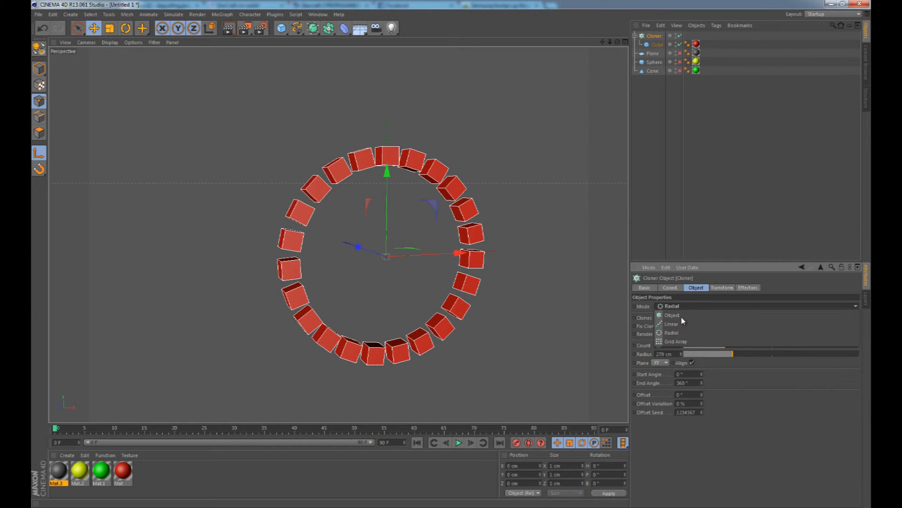
click(675, 341)
alt+drag(455, 169, 498, 247)
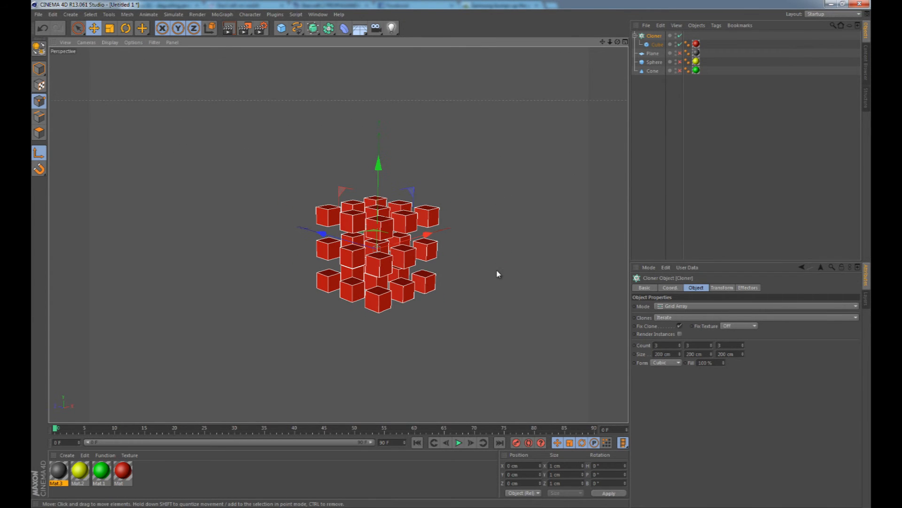
Step: Set the grid array's count to 4 in each of the three directions
click(680, 343)
click(710, 344)
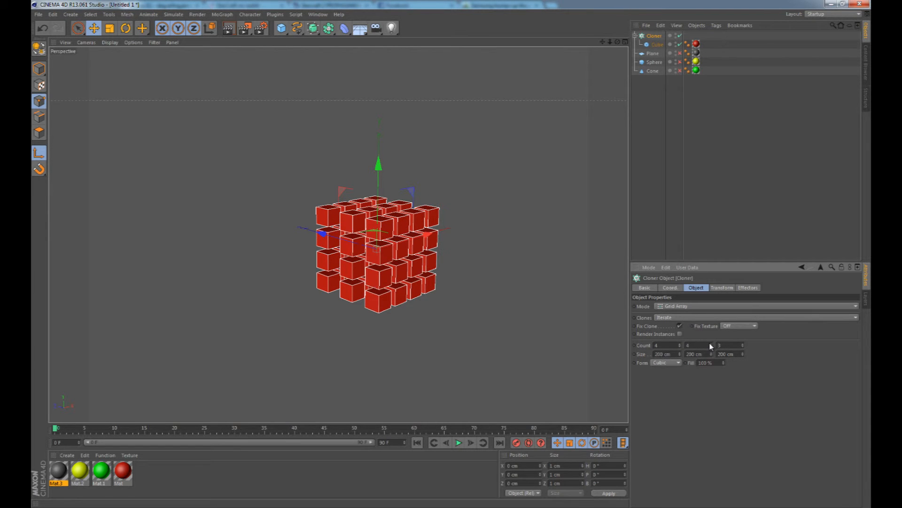
click(743, 343)
alt+drag(416, 179, 450, 223)
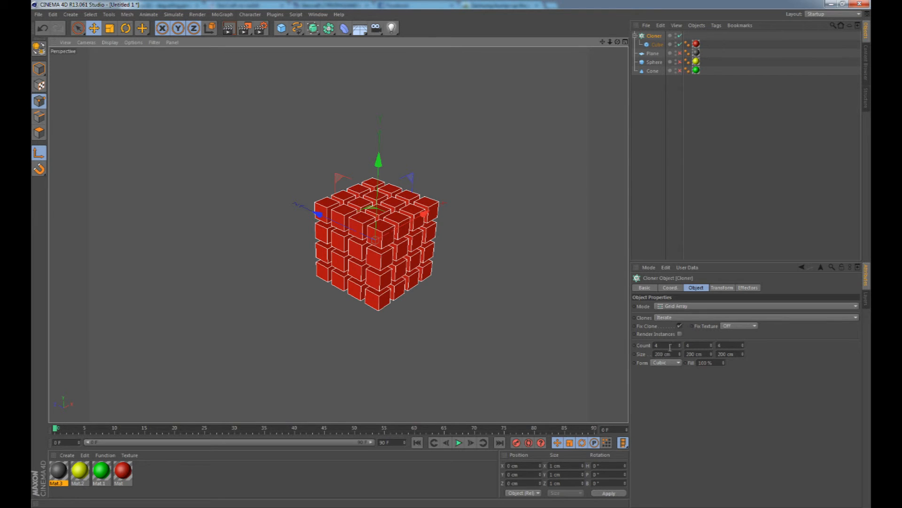
Step: Try widening the grid array's X size to 297 cm
drag(679, 354, 678, 354)
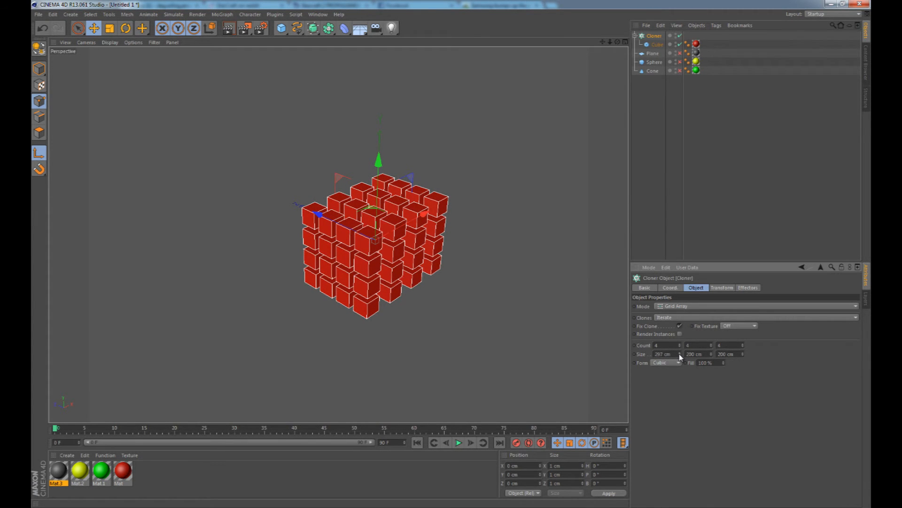
click(676, 362)
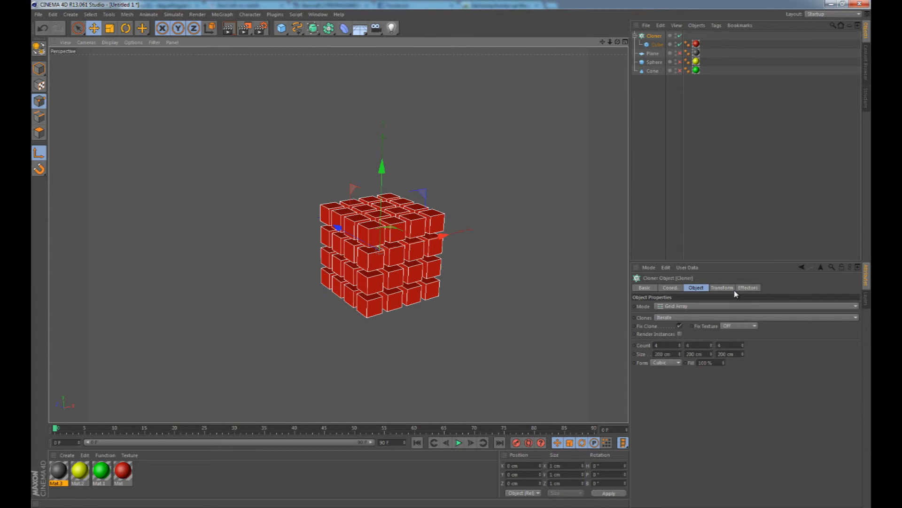
Step: Switch the Cloner's mode to Object
click(692, 306)
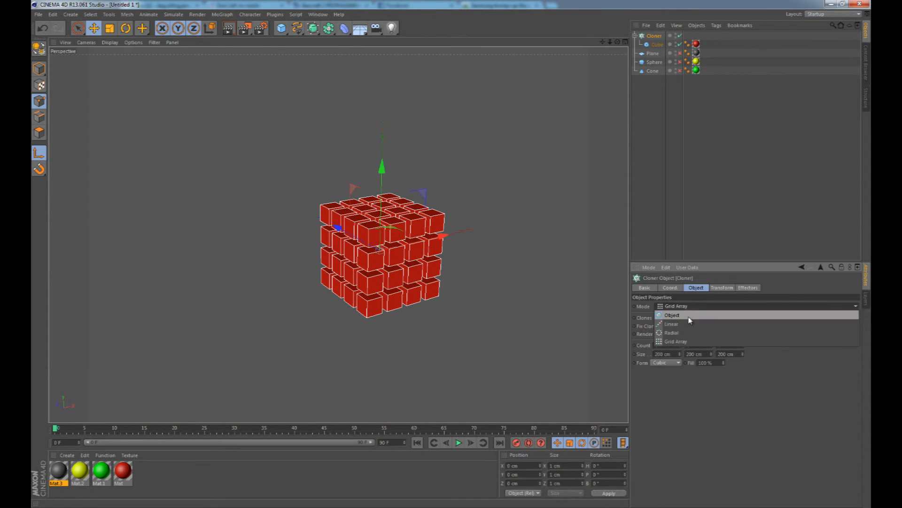
click(687, 315)
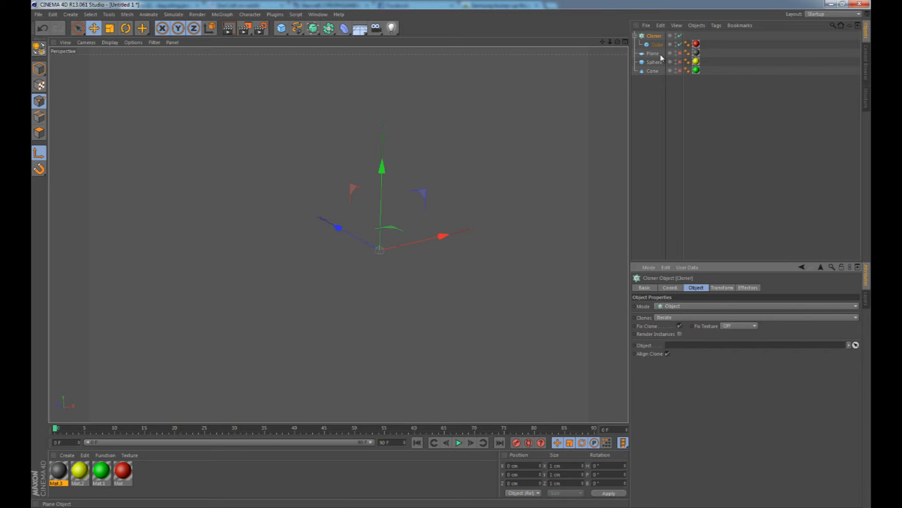
Step: Make the Plane visible and assign it as the object the Cloner distributes its cubes on
click(679, 54)
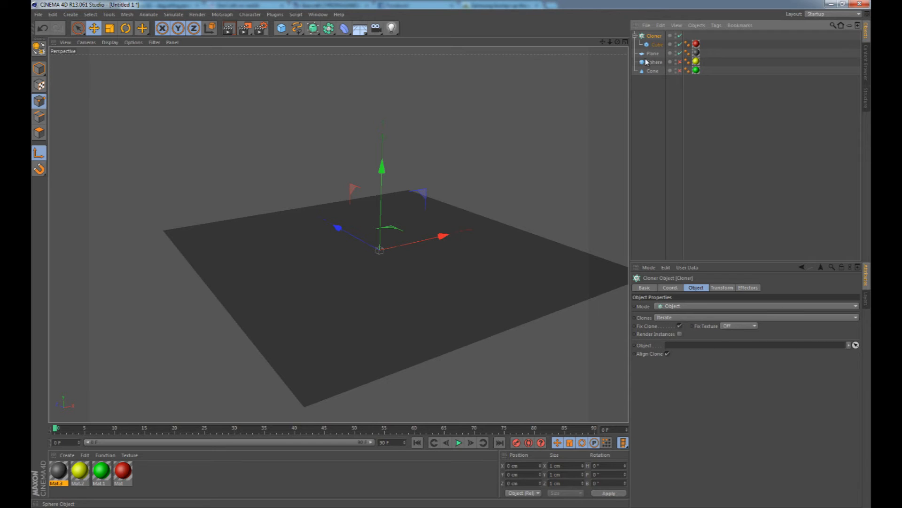
drag(652, 53, 687, 311)
drag(685, 342, 682, 347)
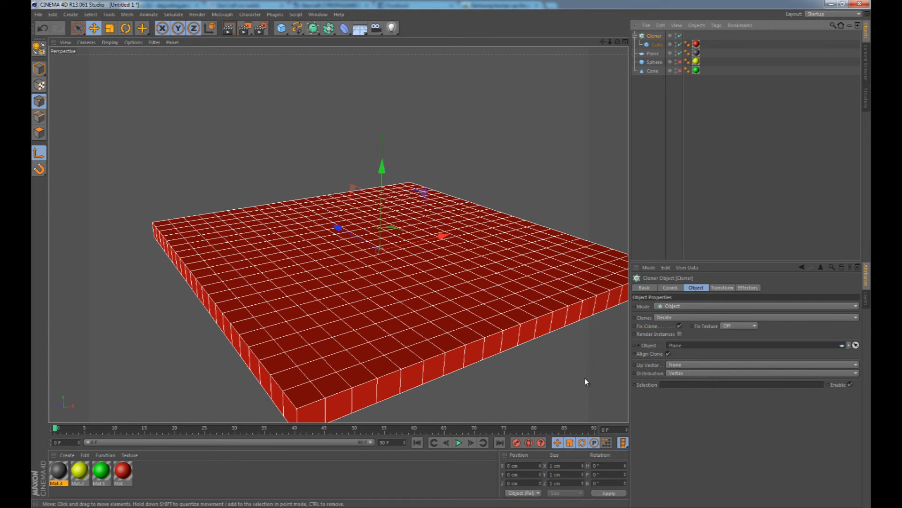
Step: Try the Edge distribution for the clones on the plane, and settle on Surface with a count of 29
click(697, 374)
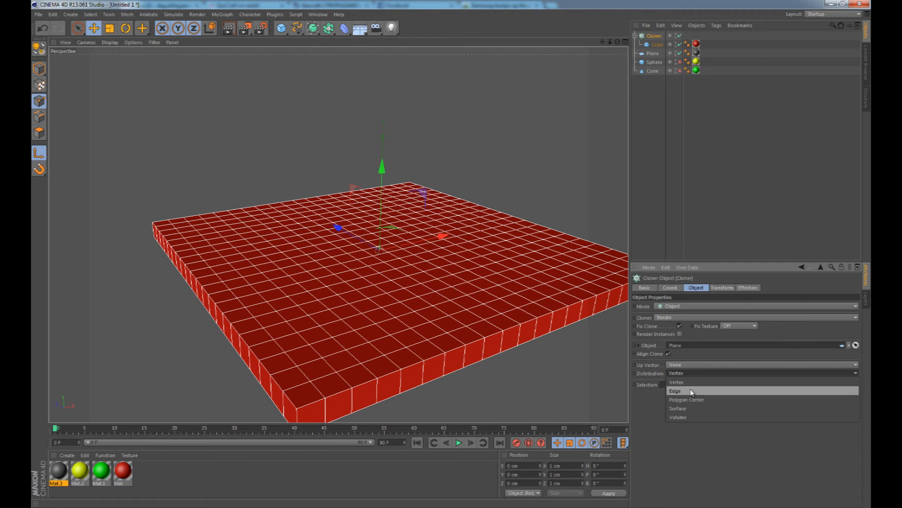
click(689, 391)
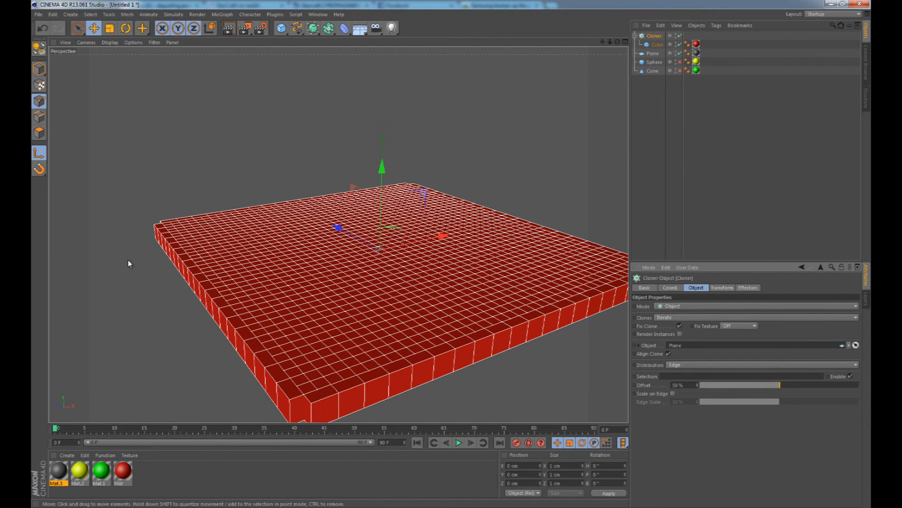
click(684, 366)
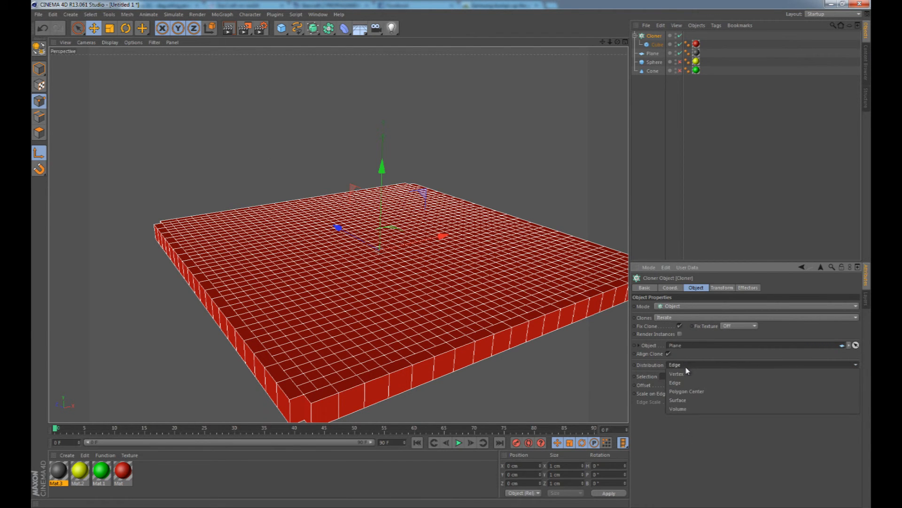
click(694, 399)
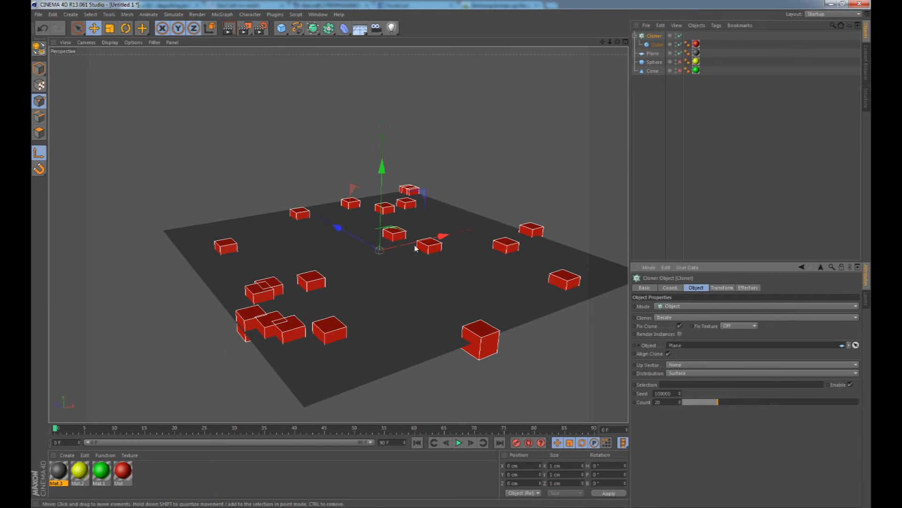
drag(678, 399, 680, 393)
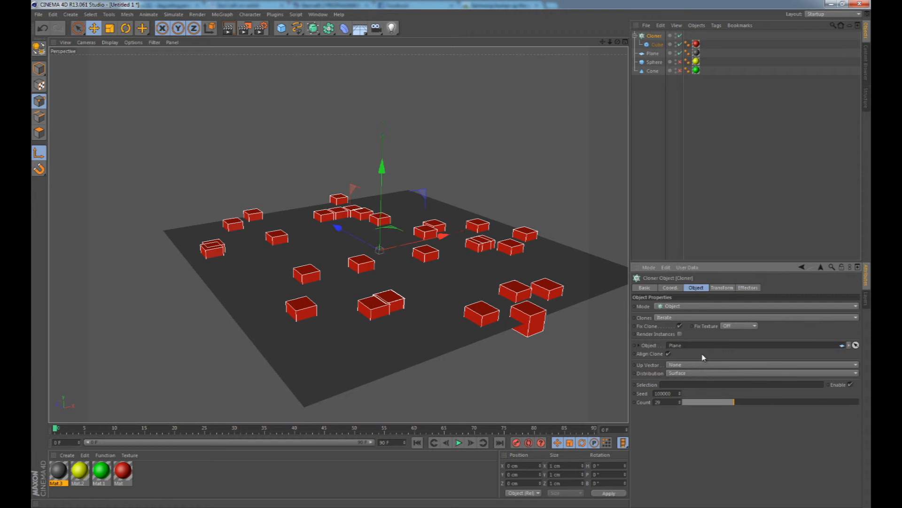
Step: Enable the Cone and place it inside the Cloner alongside the Cube so both shapes scatter over the plane
click(680, 61)
click(679, 61)
click(679, 70)
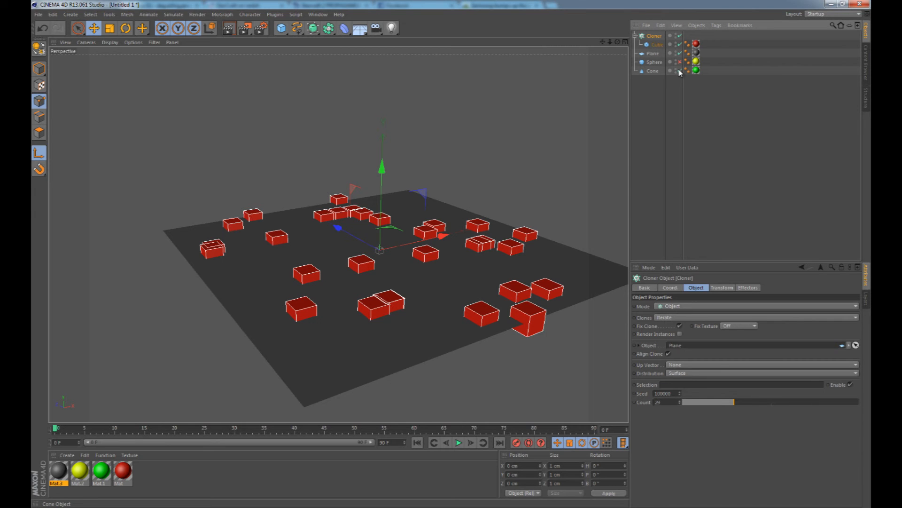
drag(655, 56, 654, 42)
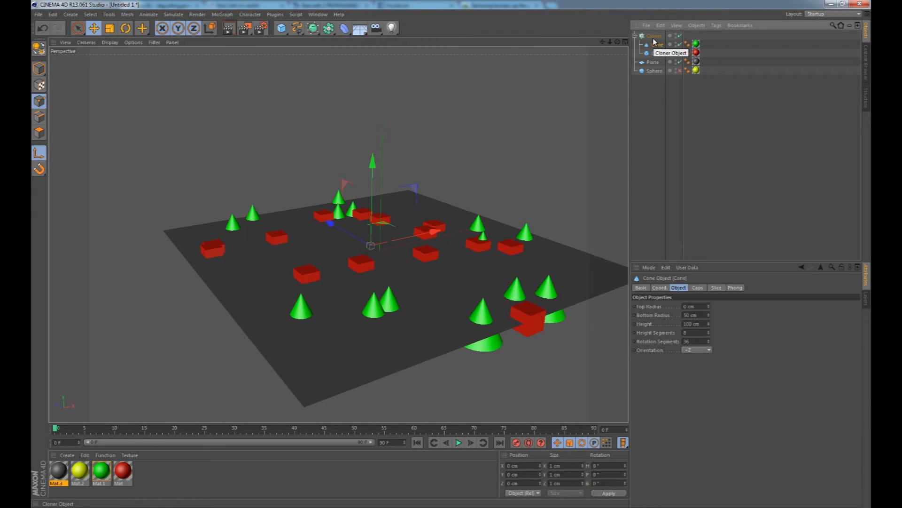
click(654, 36)
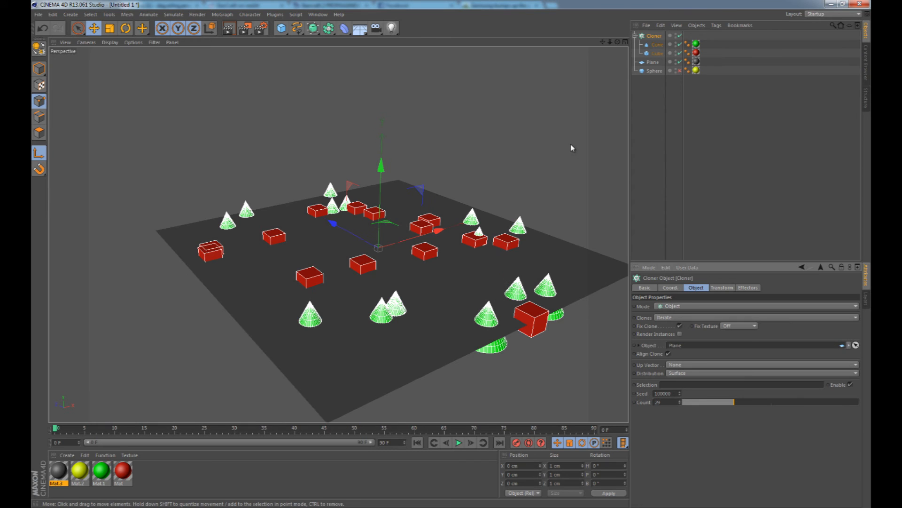
alt+drag(549, 158, 562, 205)
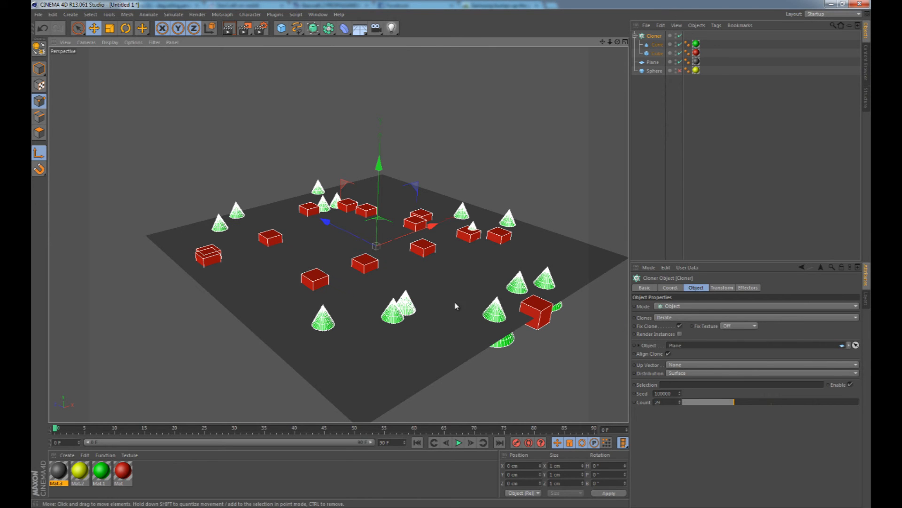
Step: Check the Cloner's Align Clone option and examine from a low angle how the cones and cubes sit on the plane
click(668, 353)
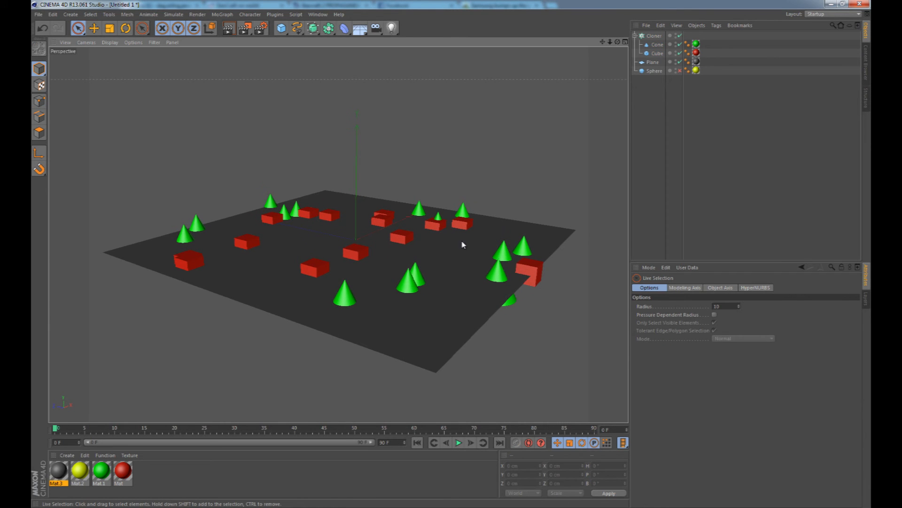
alt+drag(376, 297, 441, 206)
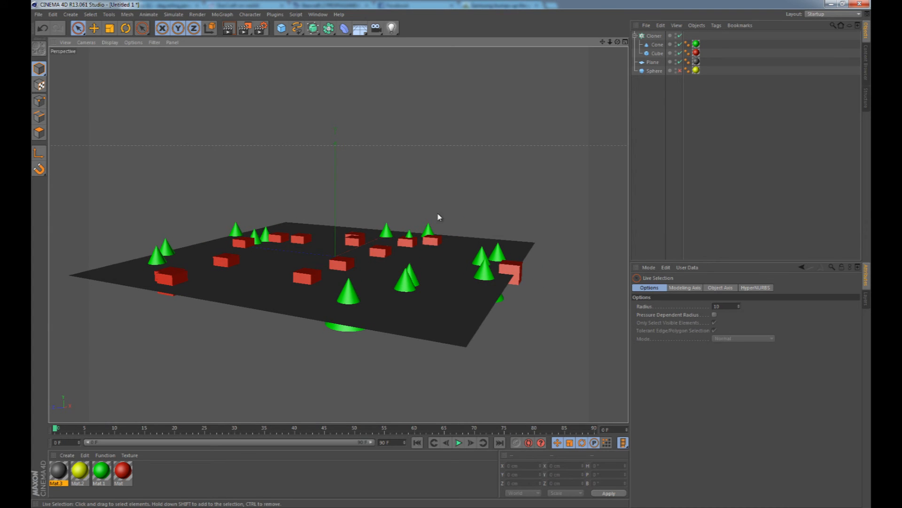
alt+middle_drag(382, 226, 407, 249)
scroll(407, 246, up, 1)
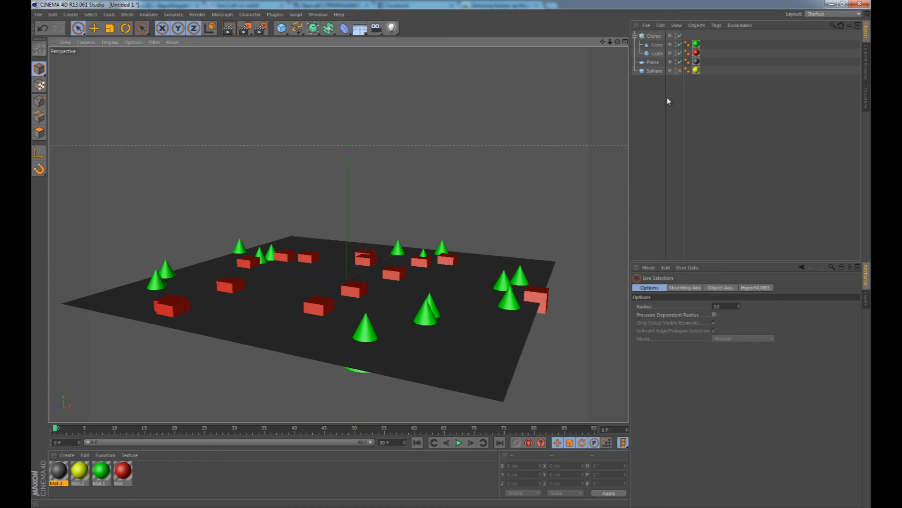
Step: Take the Cone out of the Cloner and raise it above the plane to about 102.6 cm in Y
click(657, 44)
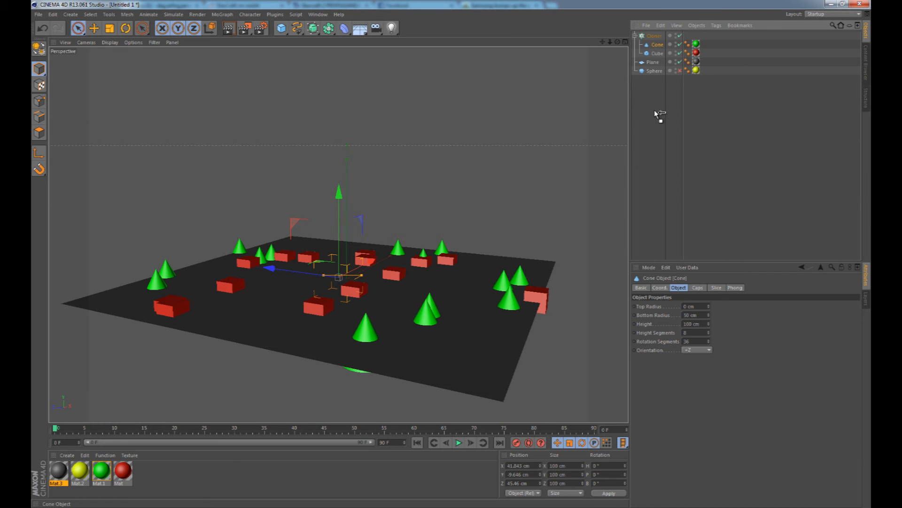
drag(654, 109, 654, 112)
drag(338, 193, 343, 161)
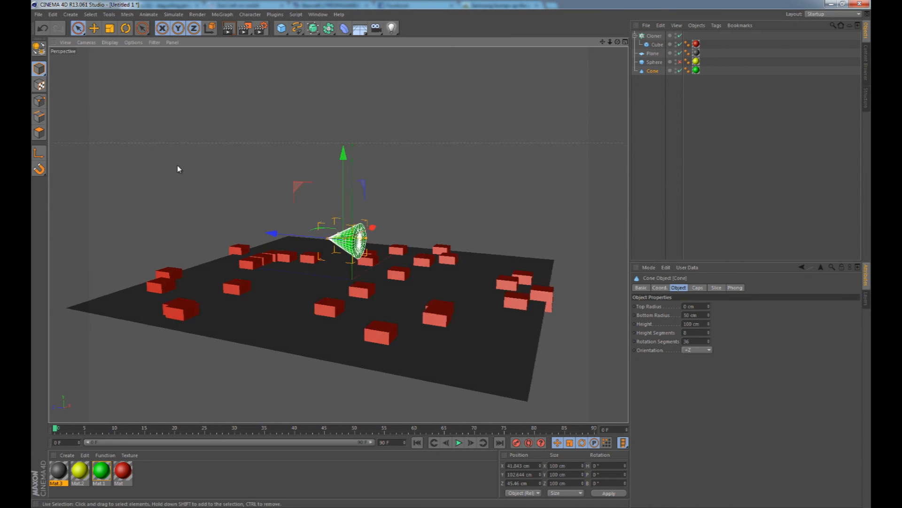
Step: Turn on axis editing and convert the Cone into an editable polygon object
alt+drag(277, 232, 335, 232)
alt+right_drag(287, 203, 253, 214)
click(40, 153)
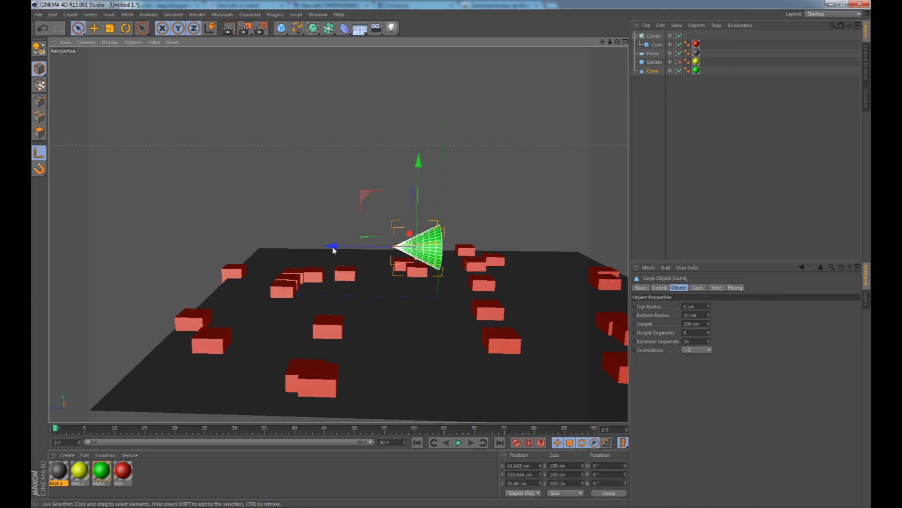
click(79, 28)
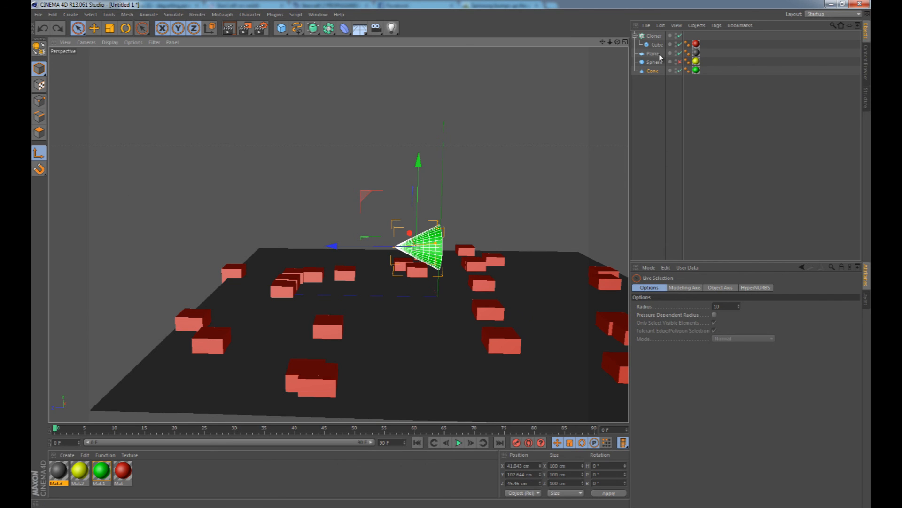
click(653, 70)
key(c)
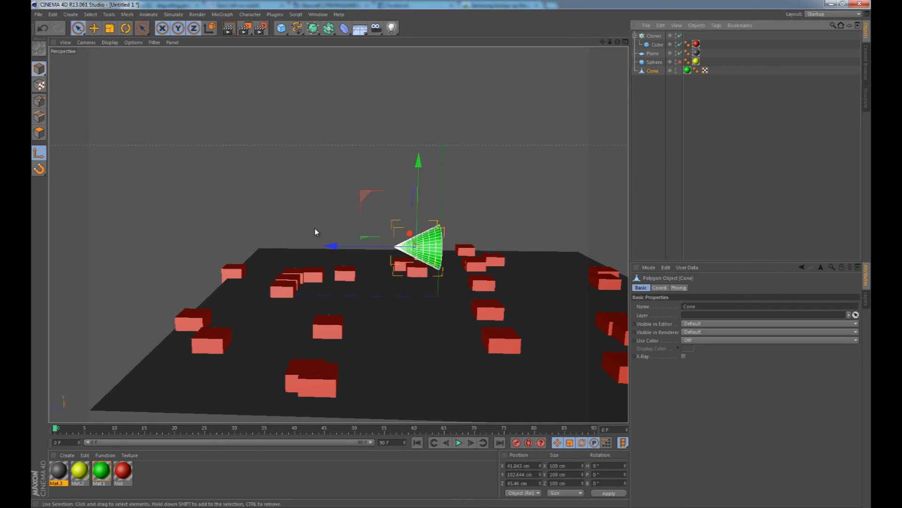
Step: Move the Cone's axis along Z to the centre of its base, at about -5.3 cm
drag(332, 245, 358, 248)
alt+drag(463, 228, 329, 231)
mouse_move(415, 211)
alt+mouse_down()
mouse_move(435, 217)
mouse_move(348, 207)
mouse_move(428, 217)
alt+mouse_up()
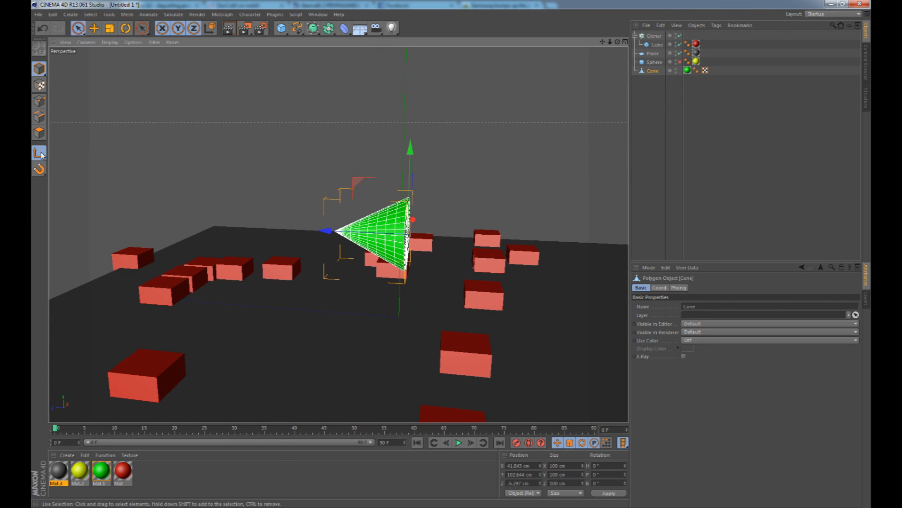
Step: Put the Cone back inside the Cloner and inspect how the cone clones stand on the plane's surface
drag(656, 45, 656, 42)
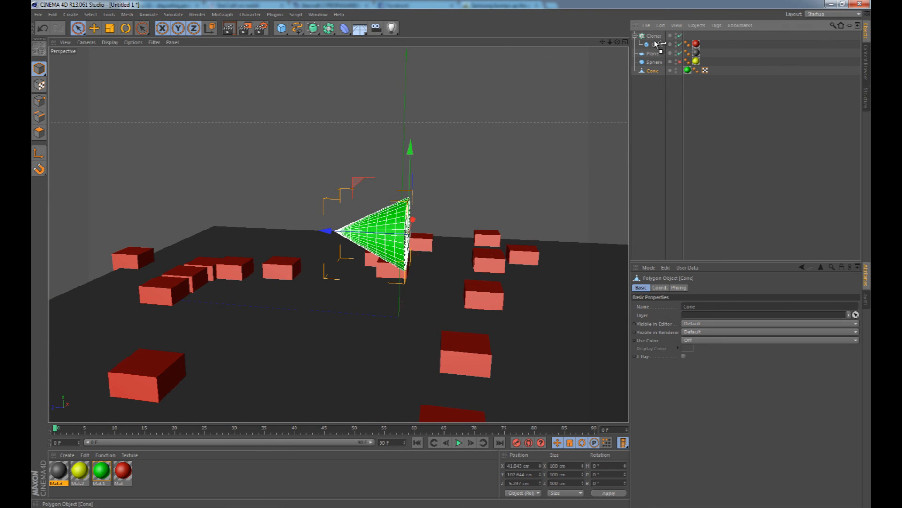
alt+drag(423, 202, 369, 202)
alt+right_drag(373, 206, 422, 259)
alt+drag(540, 235, 536, 217)
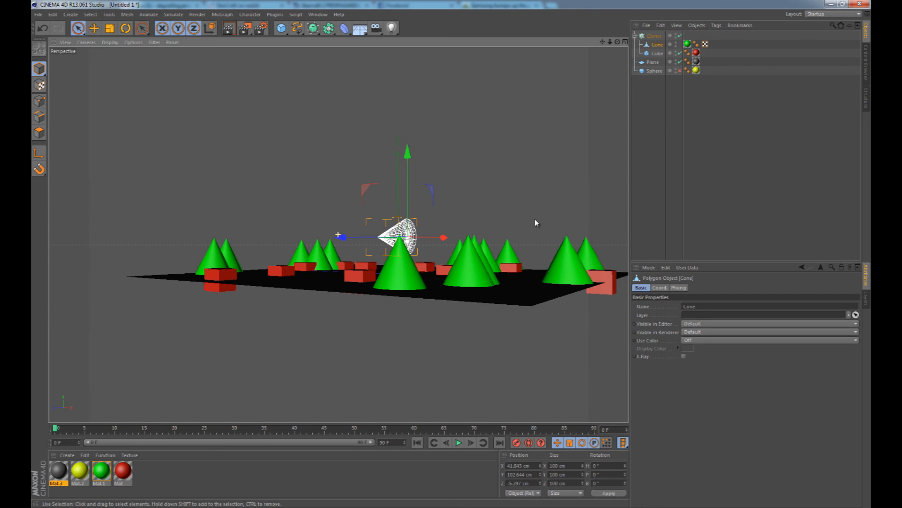
alt+drag(426, 286, 525, 172)
alt+middle_drag(457, 201, 421, 216)
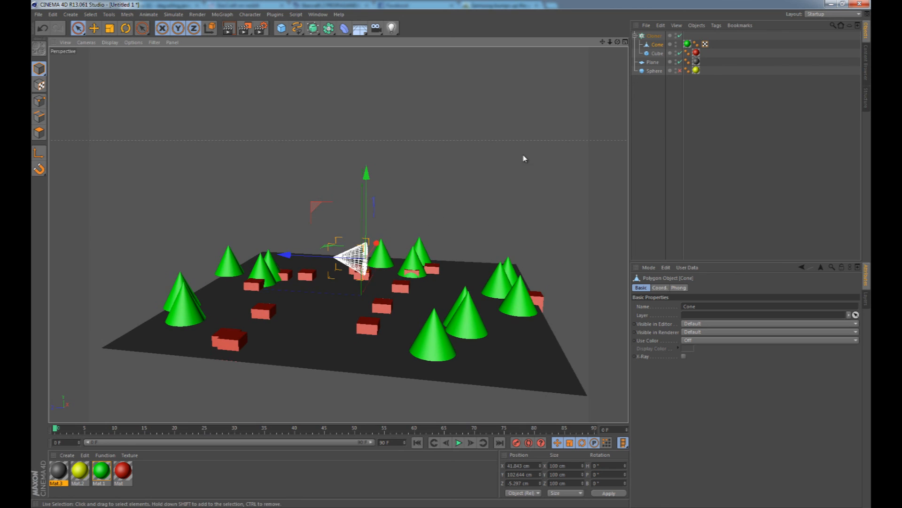
Step: Try shifting the Cone's axis further along Z, to about -15.3 cm, to change how the clones sit on the plane
click(39, 153)
drag(285, 255, 291, 257)
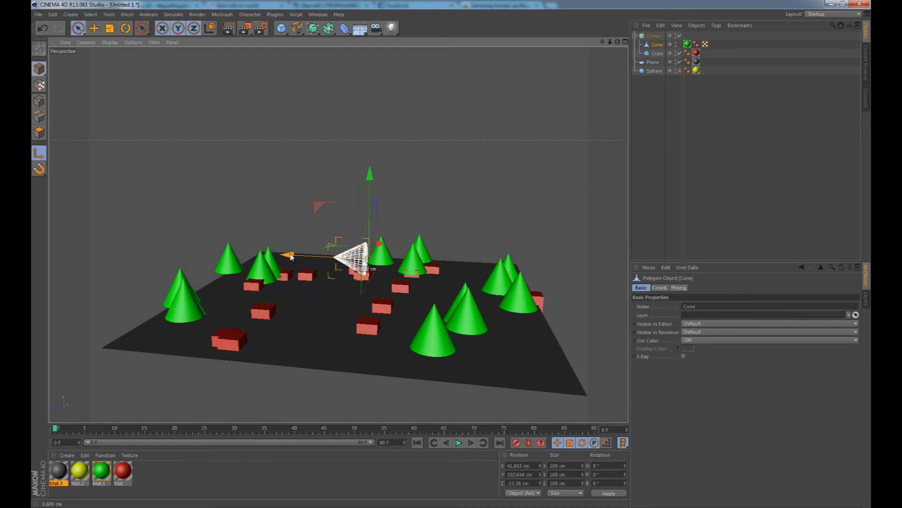
click(408, 188)
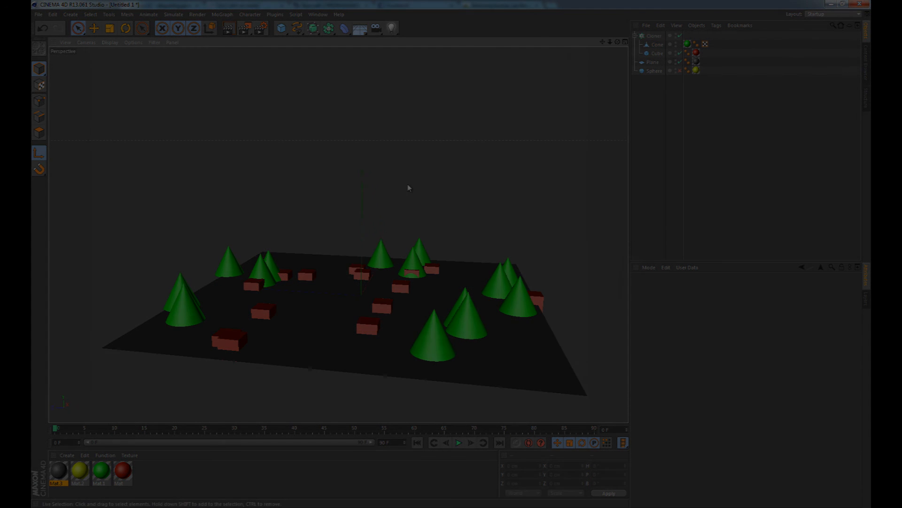